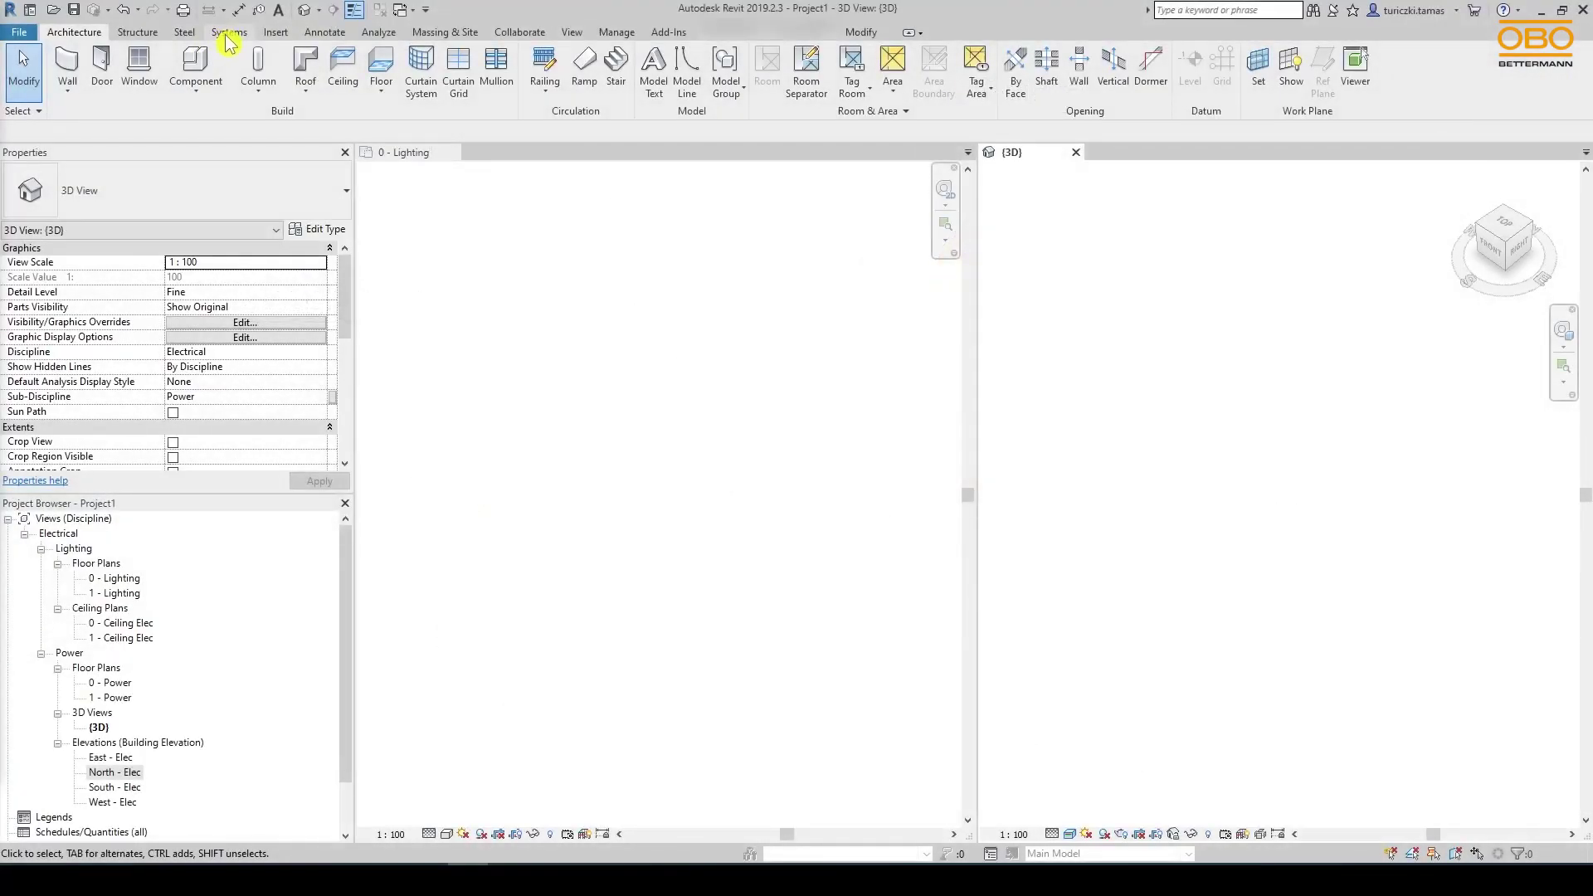
Switch to the Systems tab to reach the cable tray fitting tools
{"action": "left_click", "coordinate": [229, 33]}
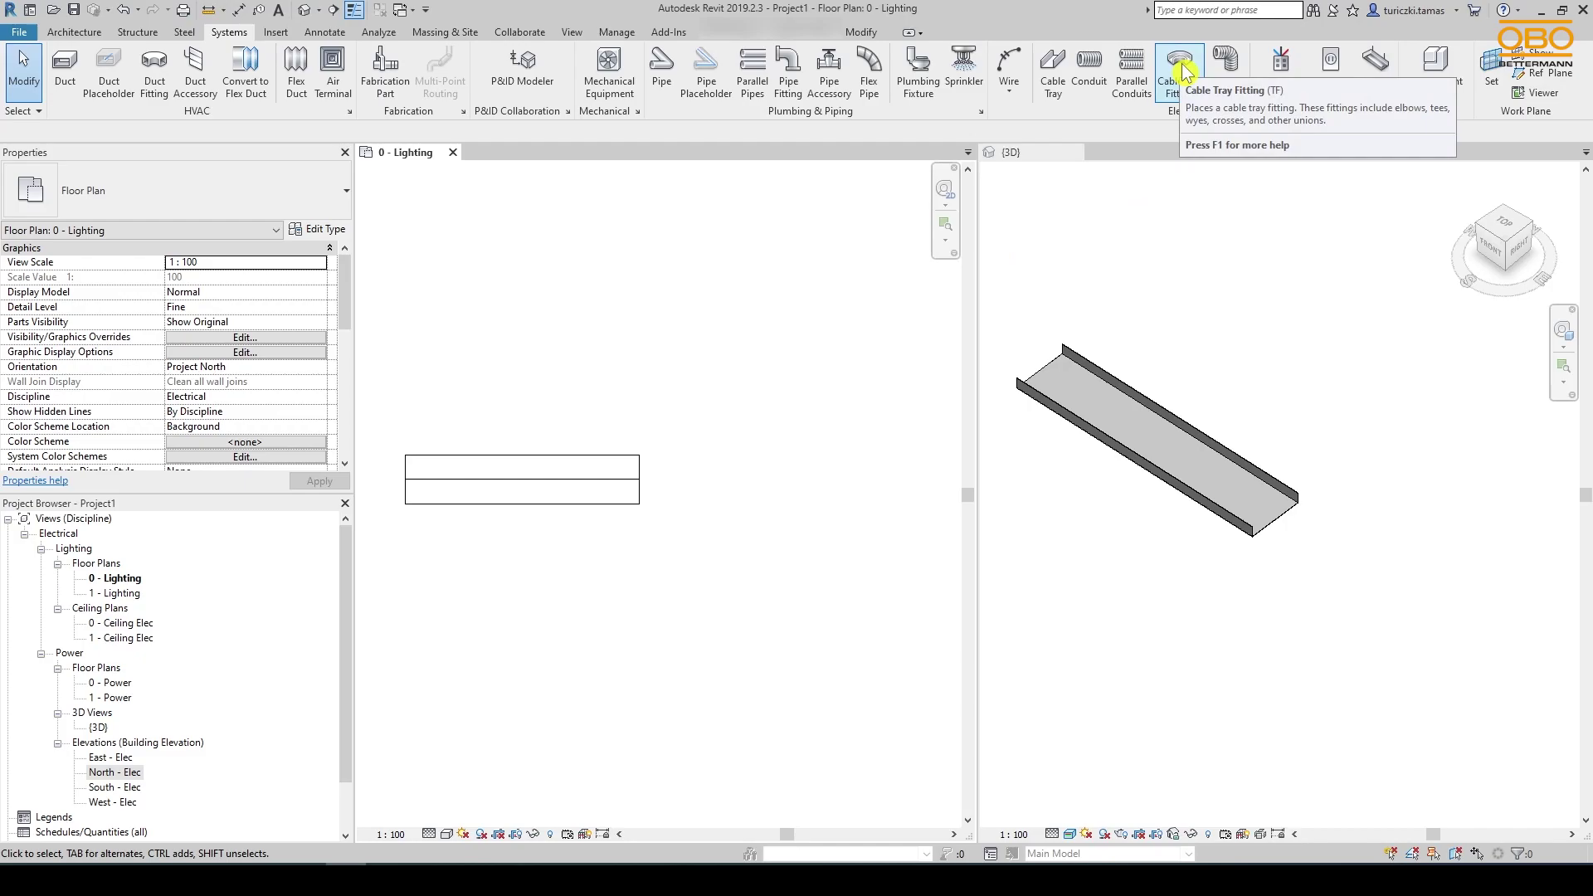
Place a 45°-Bögen_Magic_60_FT_en bend at the end of the cable tray
{"action": "left_click", "coordinate": [1178, 74]}
{"action": "left_click", "coordinate": [346, 191]}
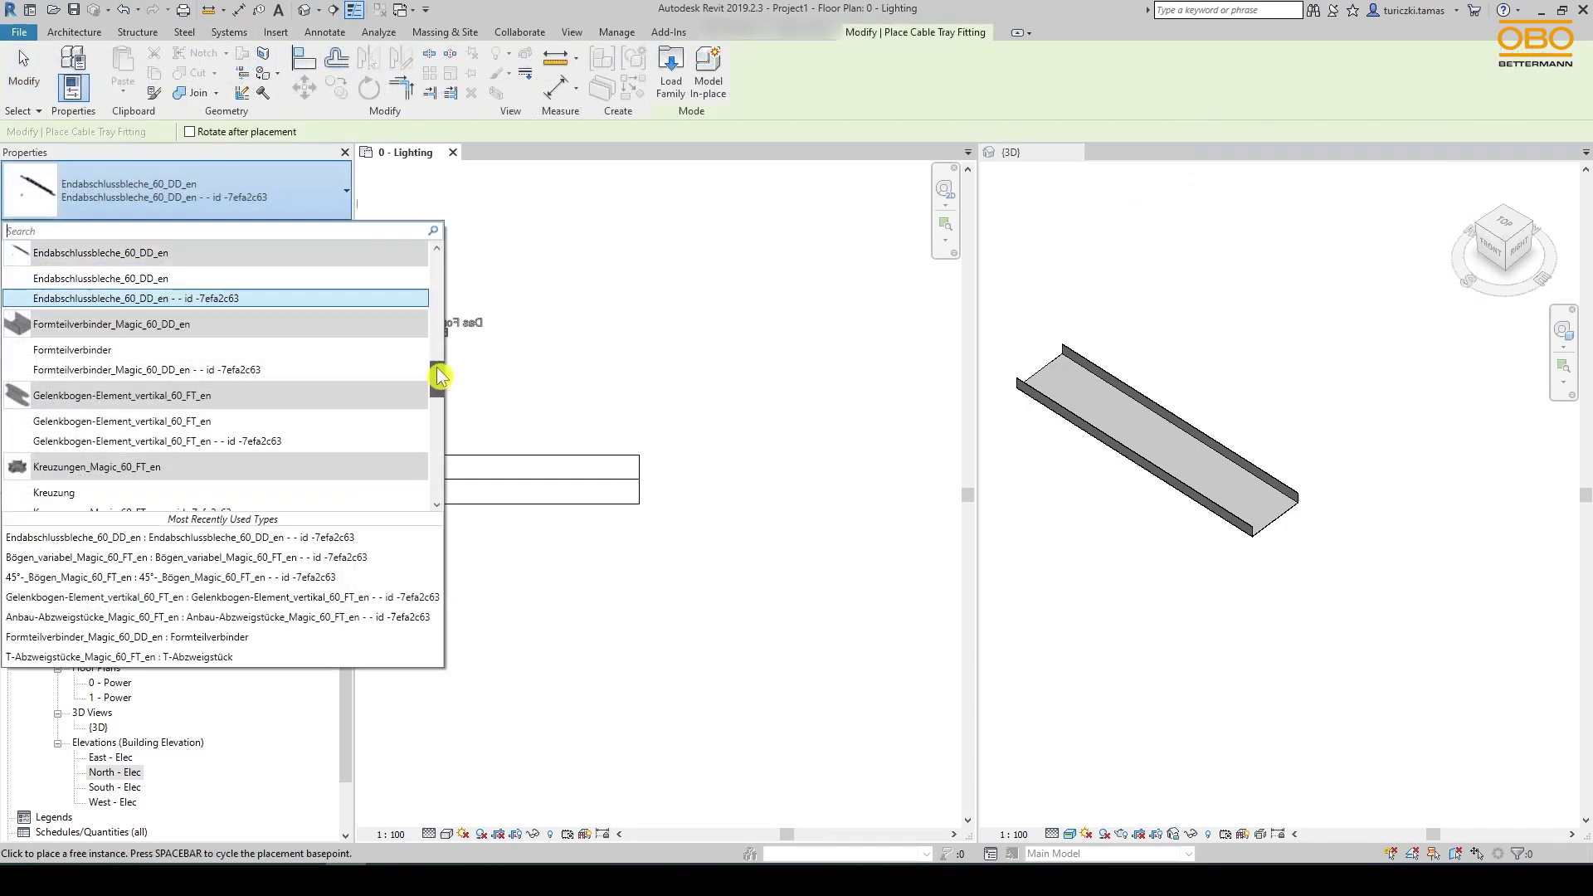
{"action": "left_click_drag", "start_coordinate": [437, 366], "coordinate": [437, 263]}
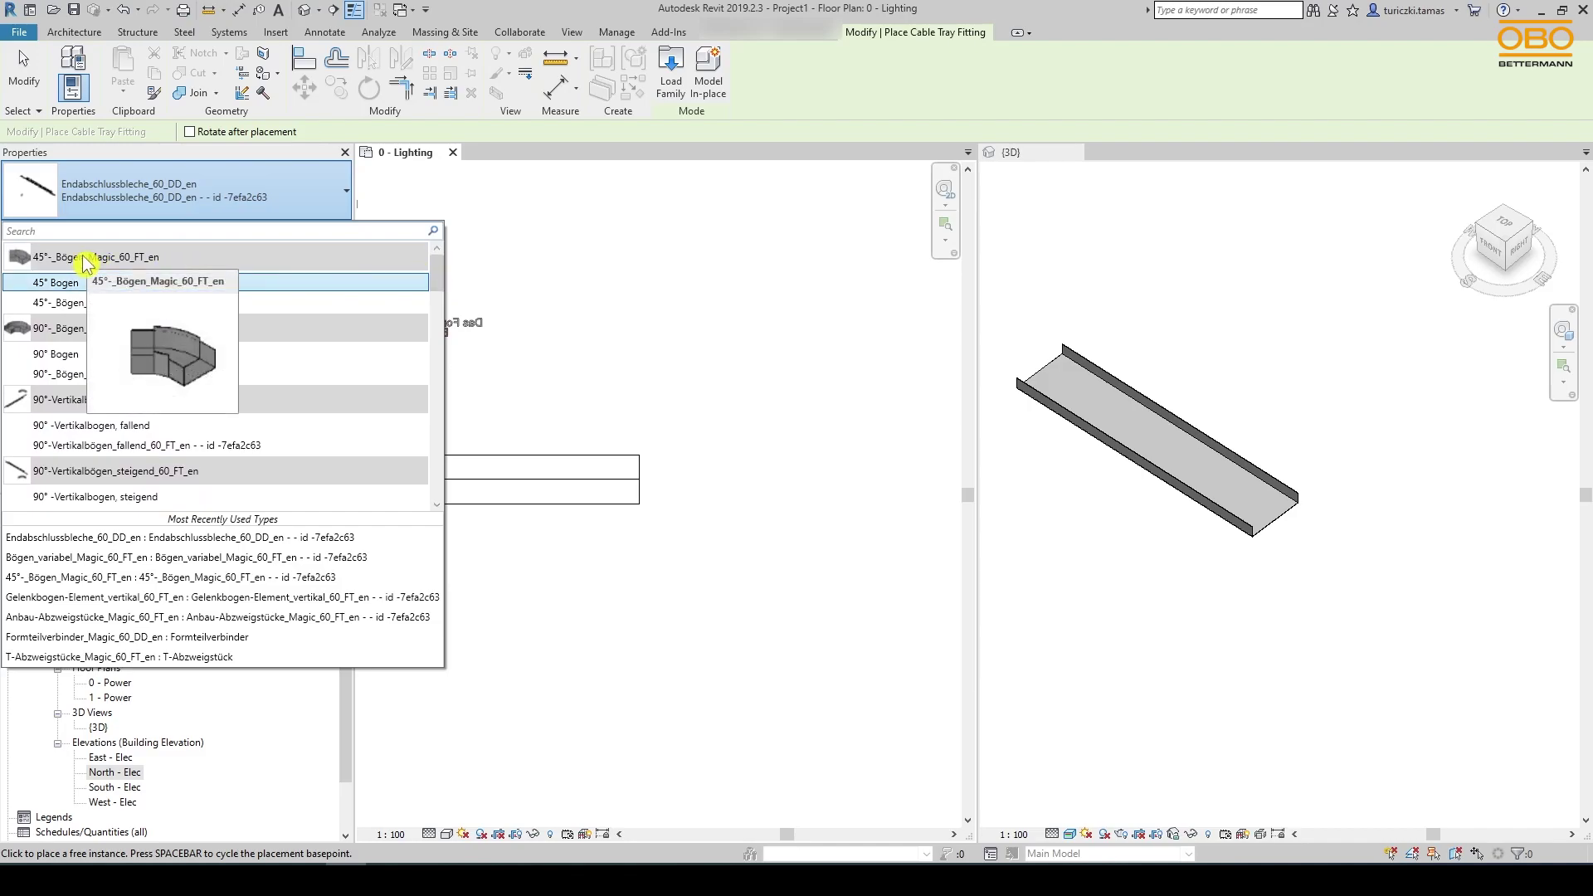
{"action": "left_click", "coordinate": [78, 304]}
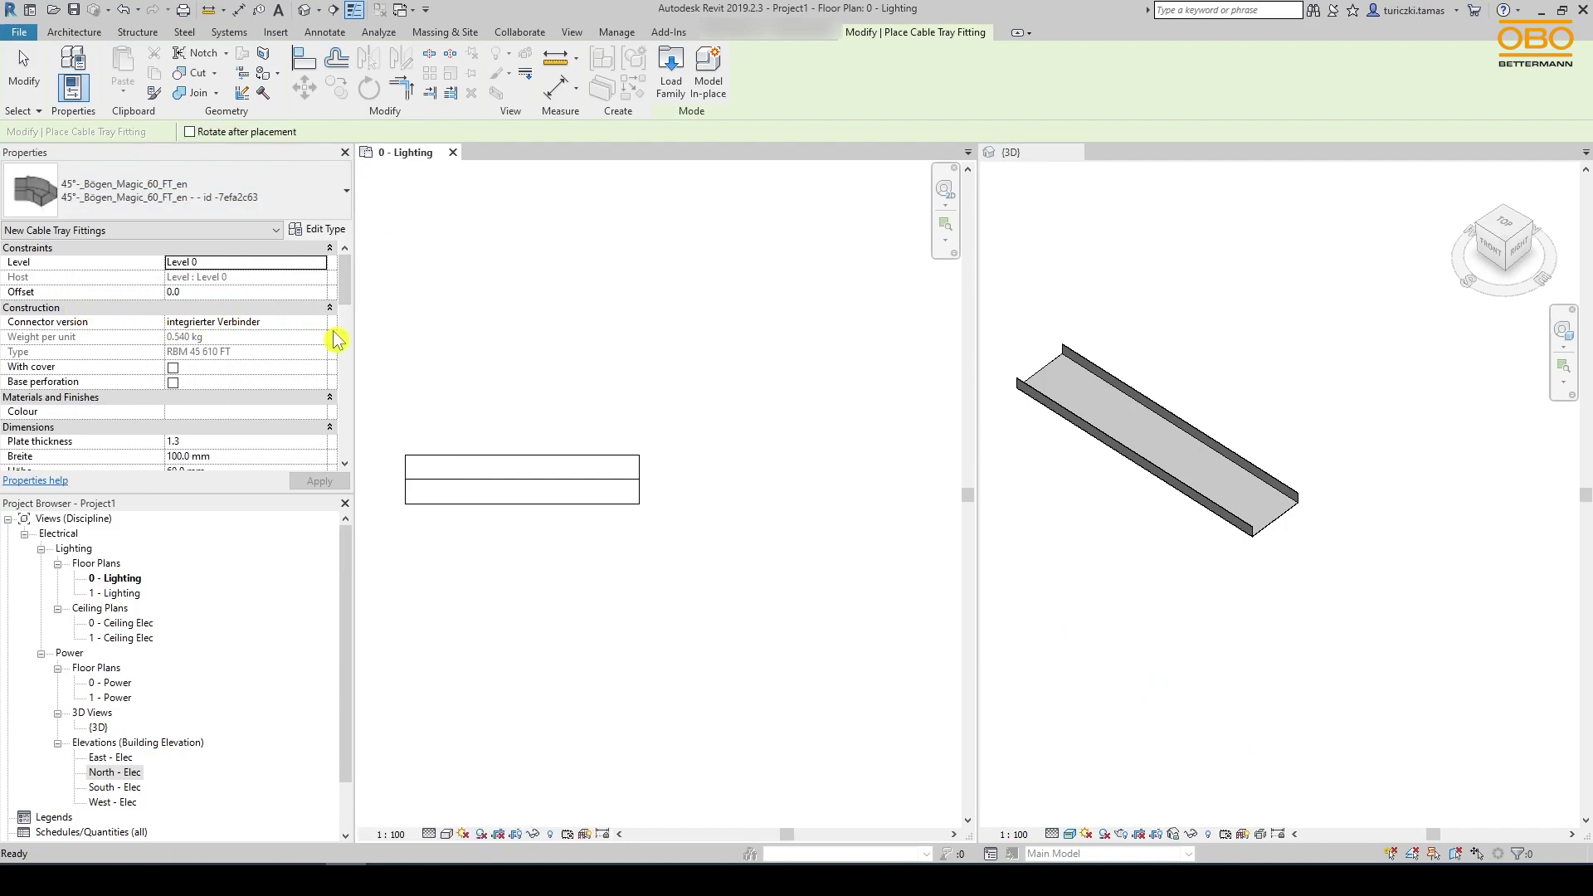
{"action": "left_click", "coordinate": [632, 481]}
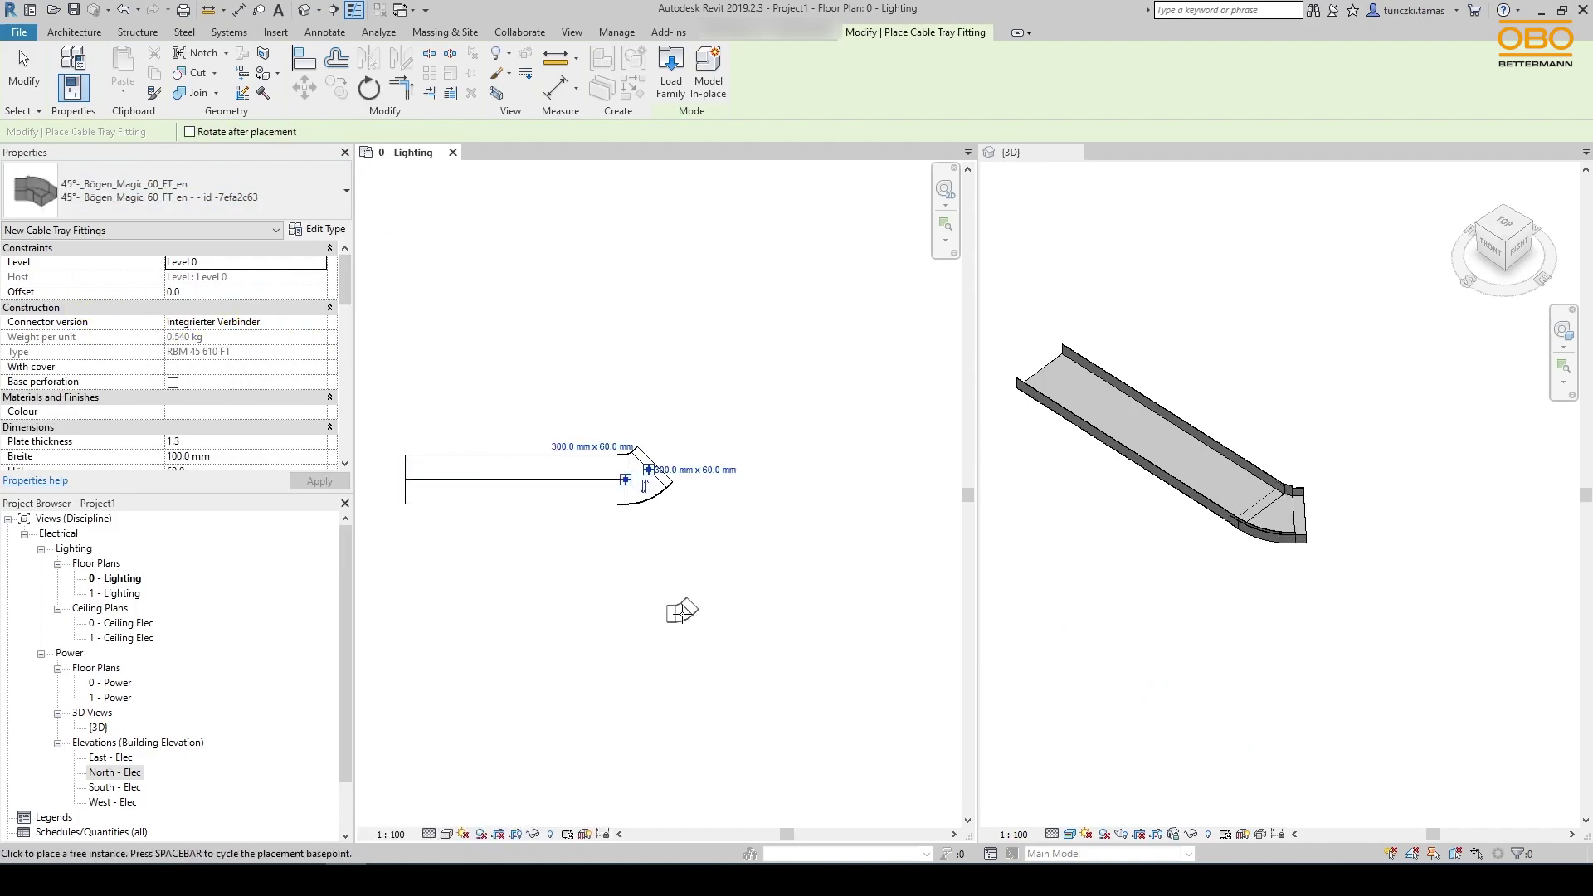
{"action": "key", "text": "Escape"}
{"action": "key", "text": "Escape"}
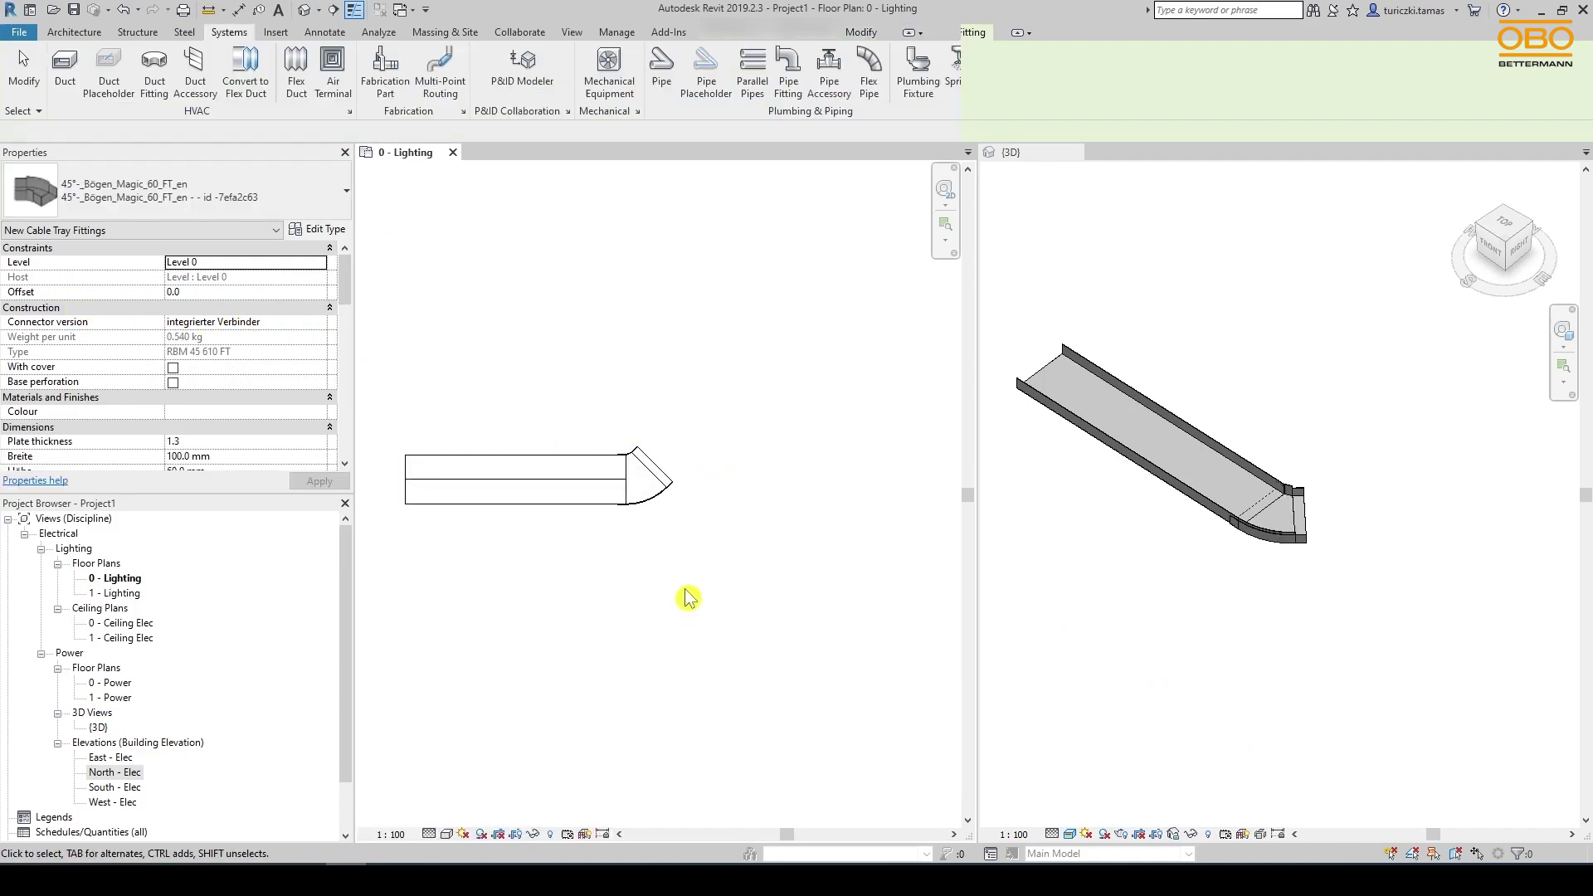
Flip the new 45° bend so it turns down-right
{"action": "scroll", "coordinate": [629, 450], "scroll_direction": "up", "scroll_amount": 3}
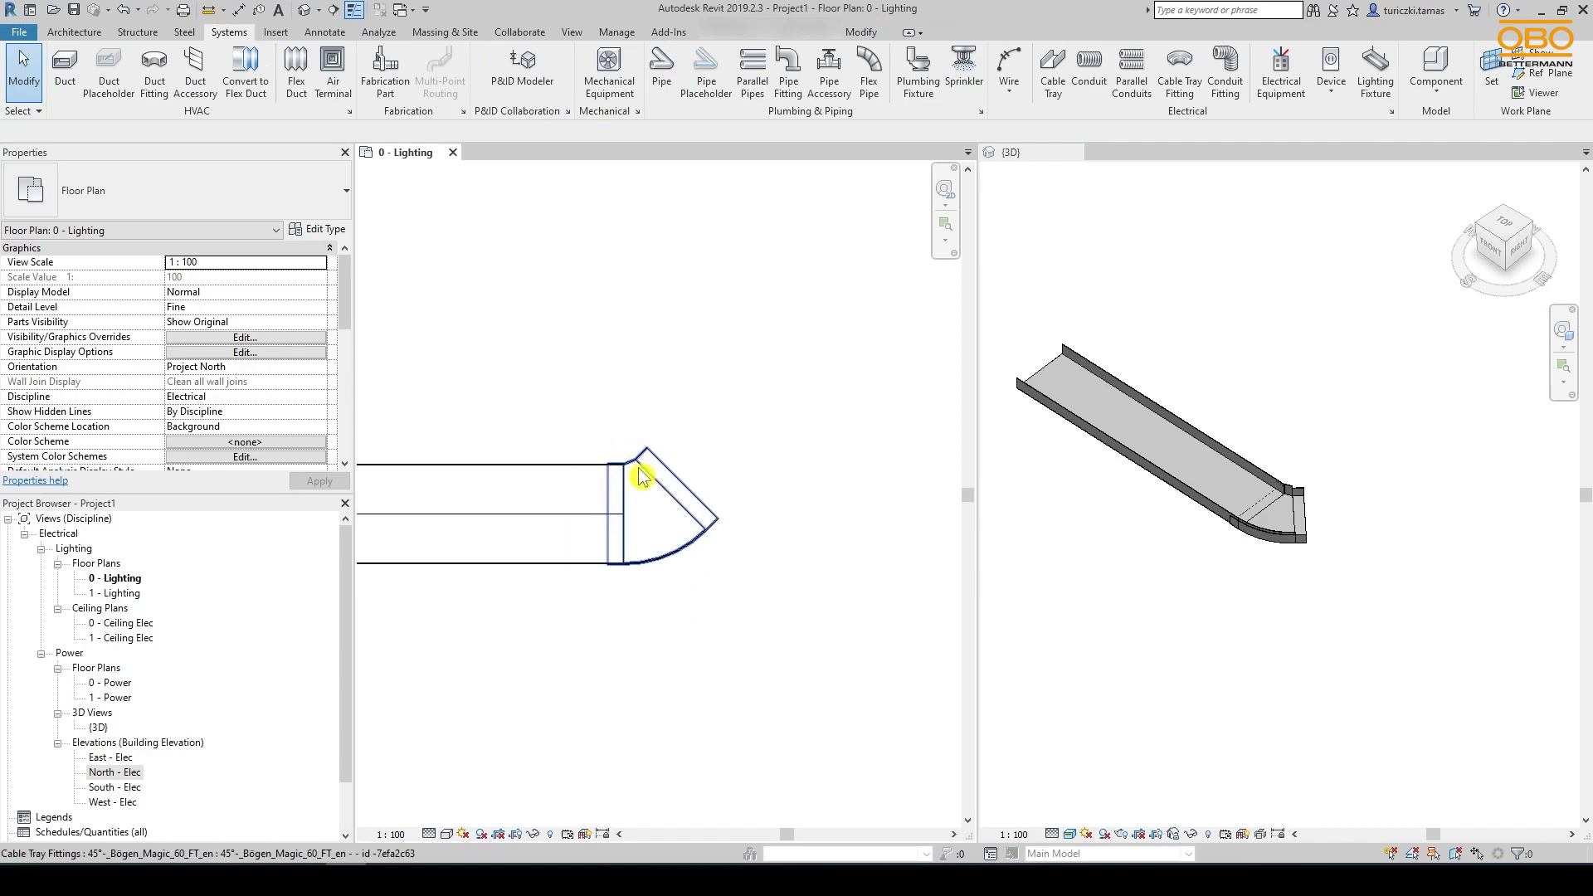
{"action": "left_click", "coordinate": [699, 548]}
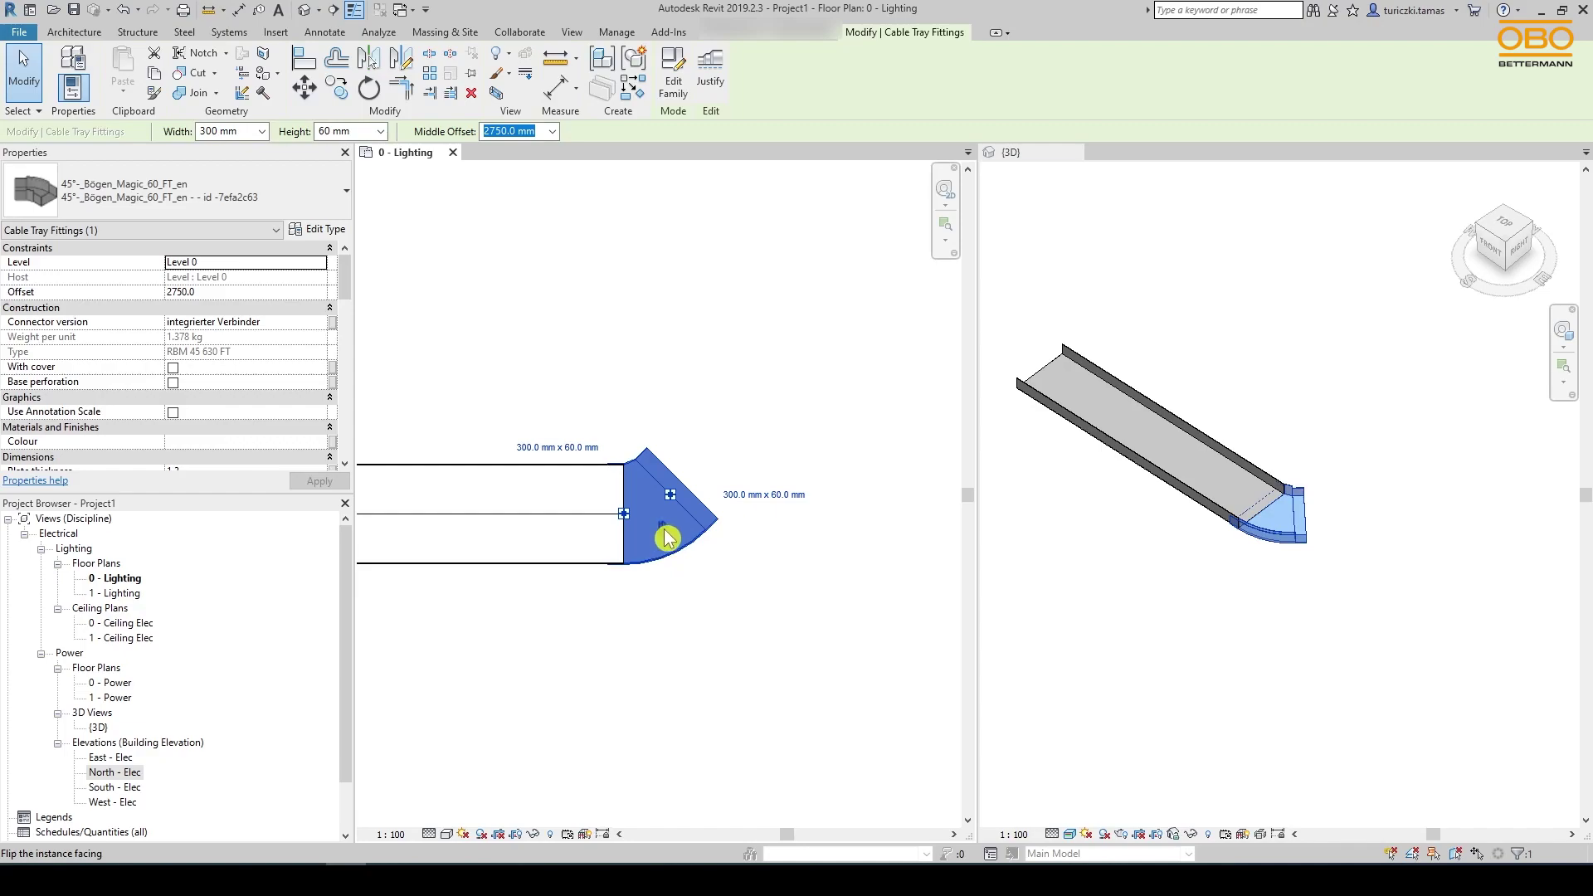
{"action": "left_click", "coordinate": [661, 529]}
Place a Bögen_variabel_Magic_60_FT_en adjustable bend at the tray end
{"action": "left_click", "coordinate": [346, 191]}
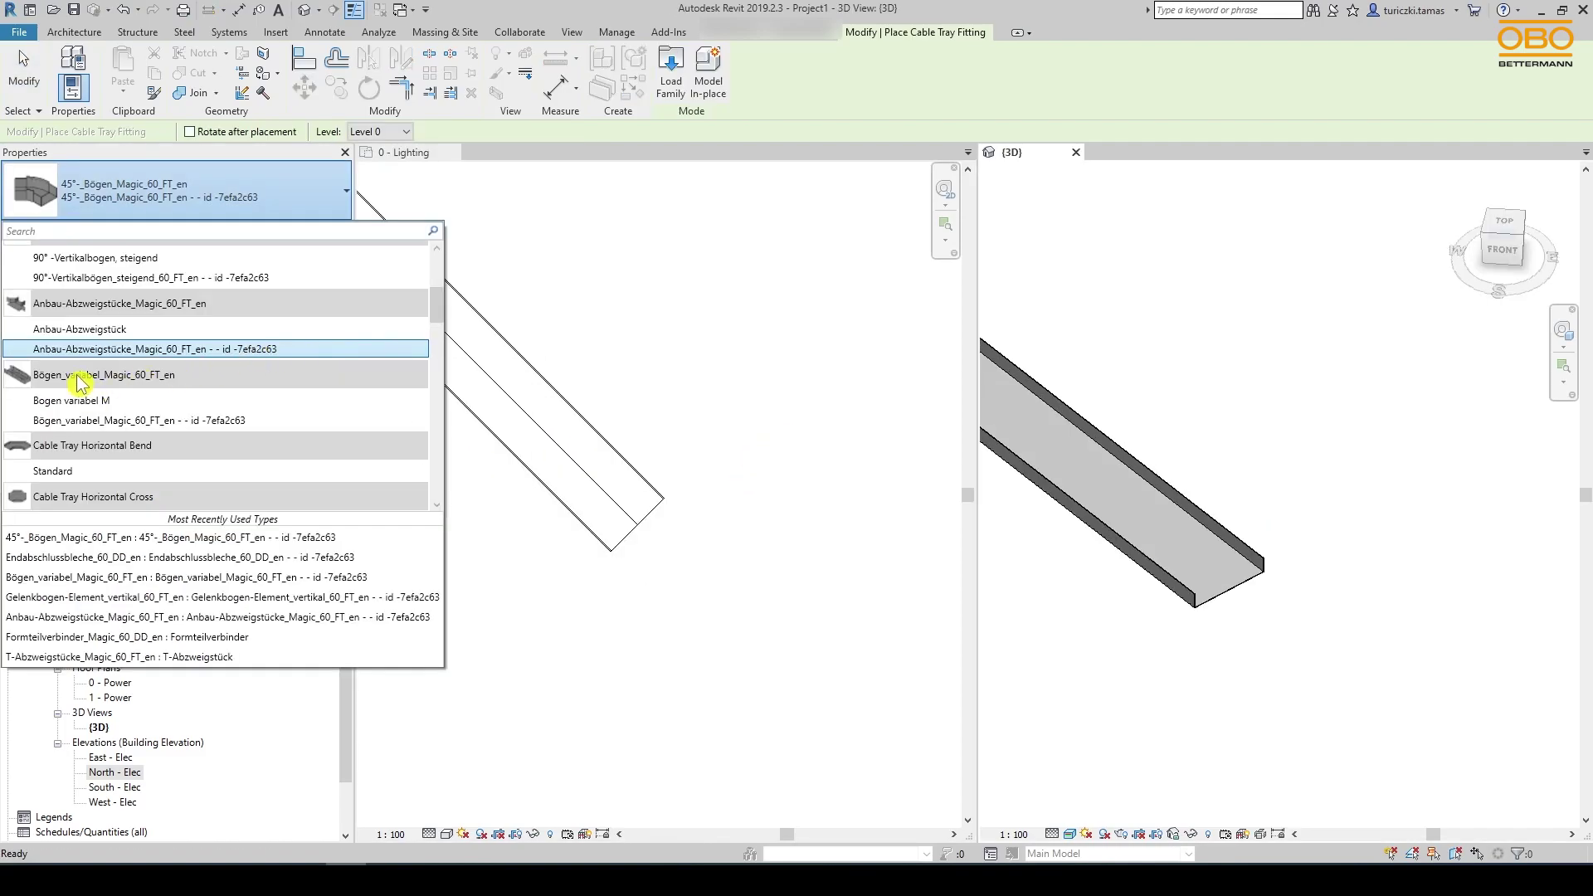
{"action": "mouse_move", "coordinate": [84, 379]}
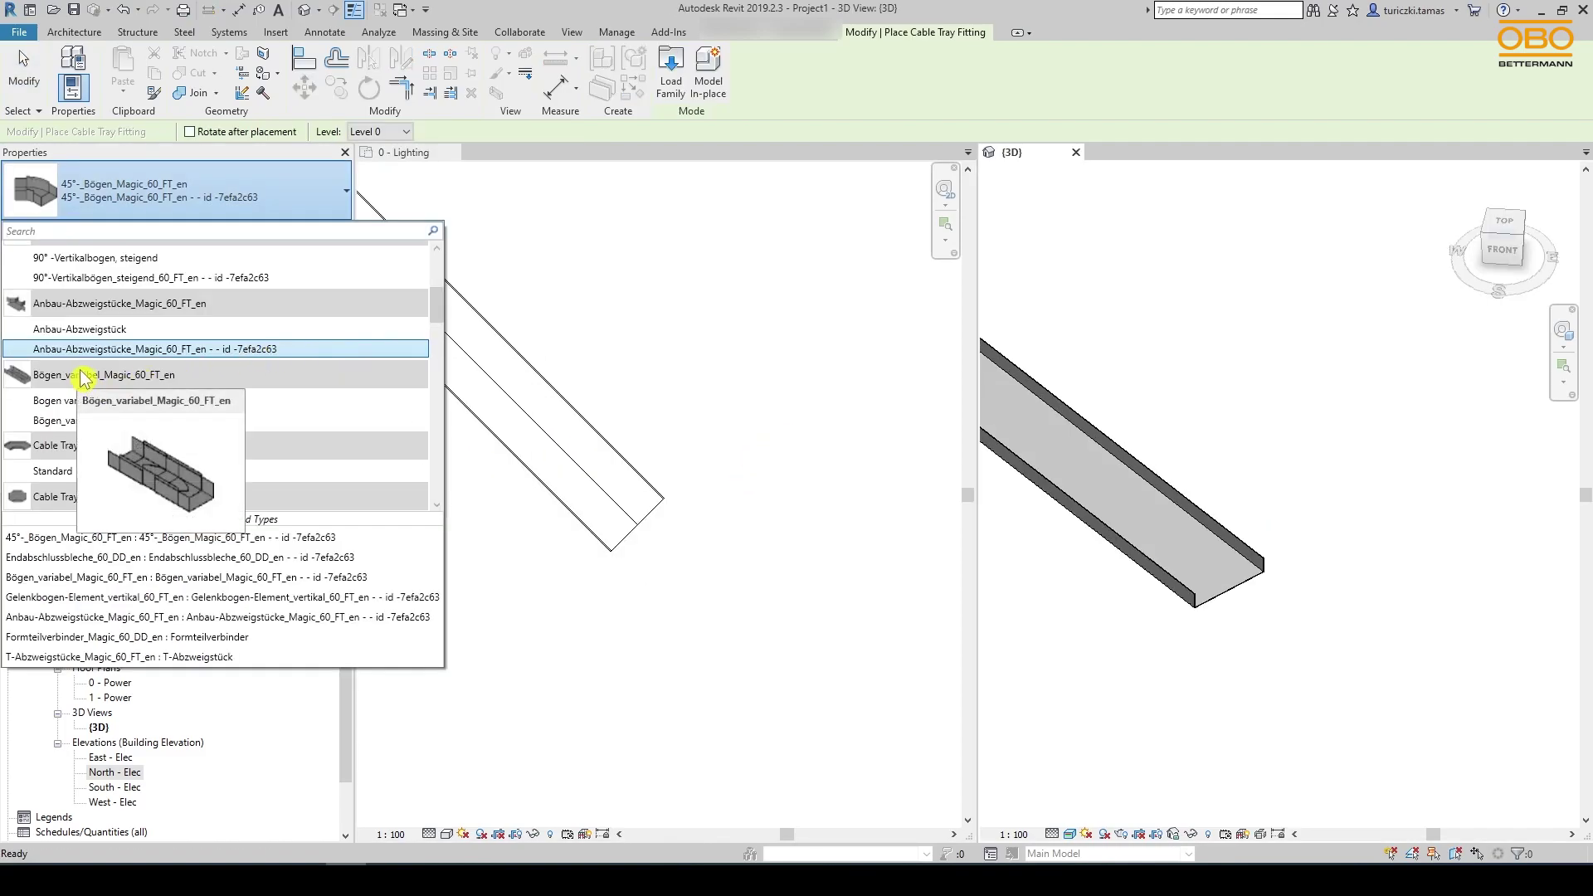
{"action": "left_click", "coordinate": [67, 421]}
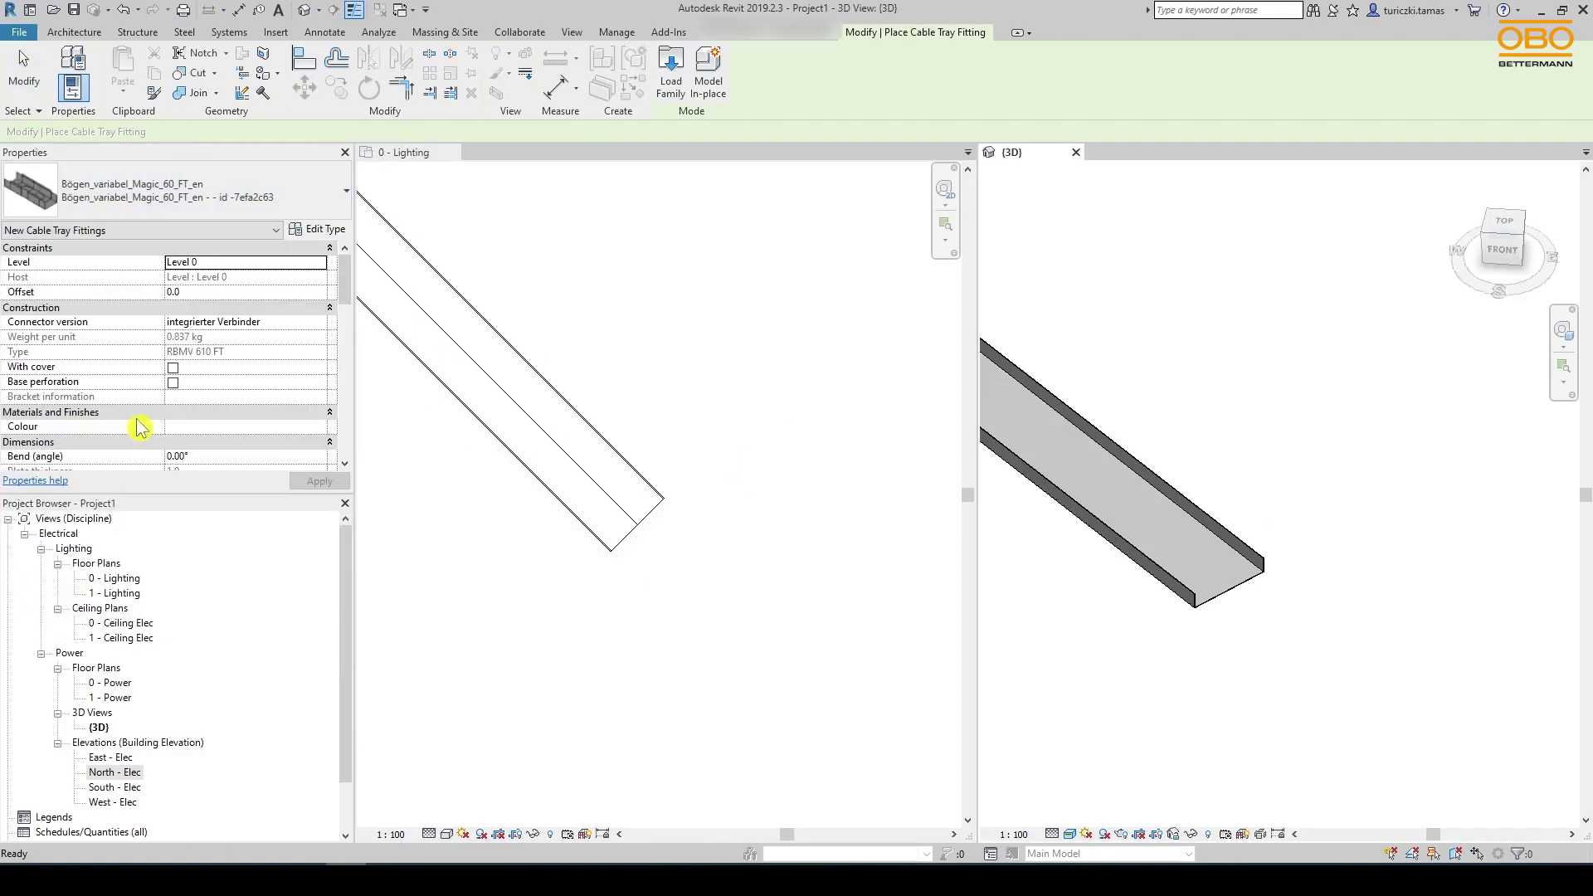
{"action": "left_click", "coordinate": [644, 531]}
{"action": "key", "text": "Escape"}
Try bend angles of 30°, 60° and 90° on the adjustable bend
{"action": "left_click", "coordinate": [694, 535]}
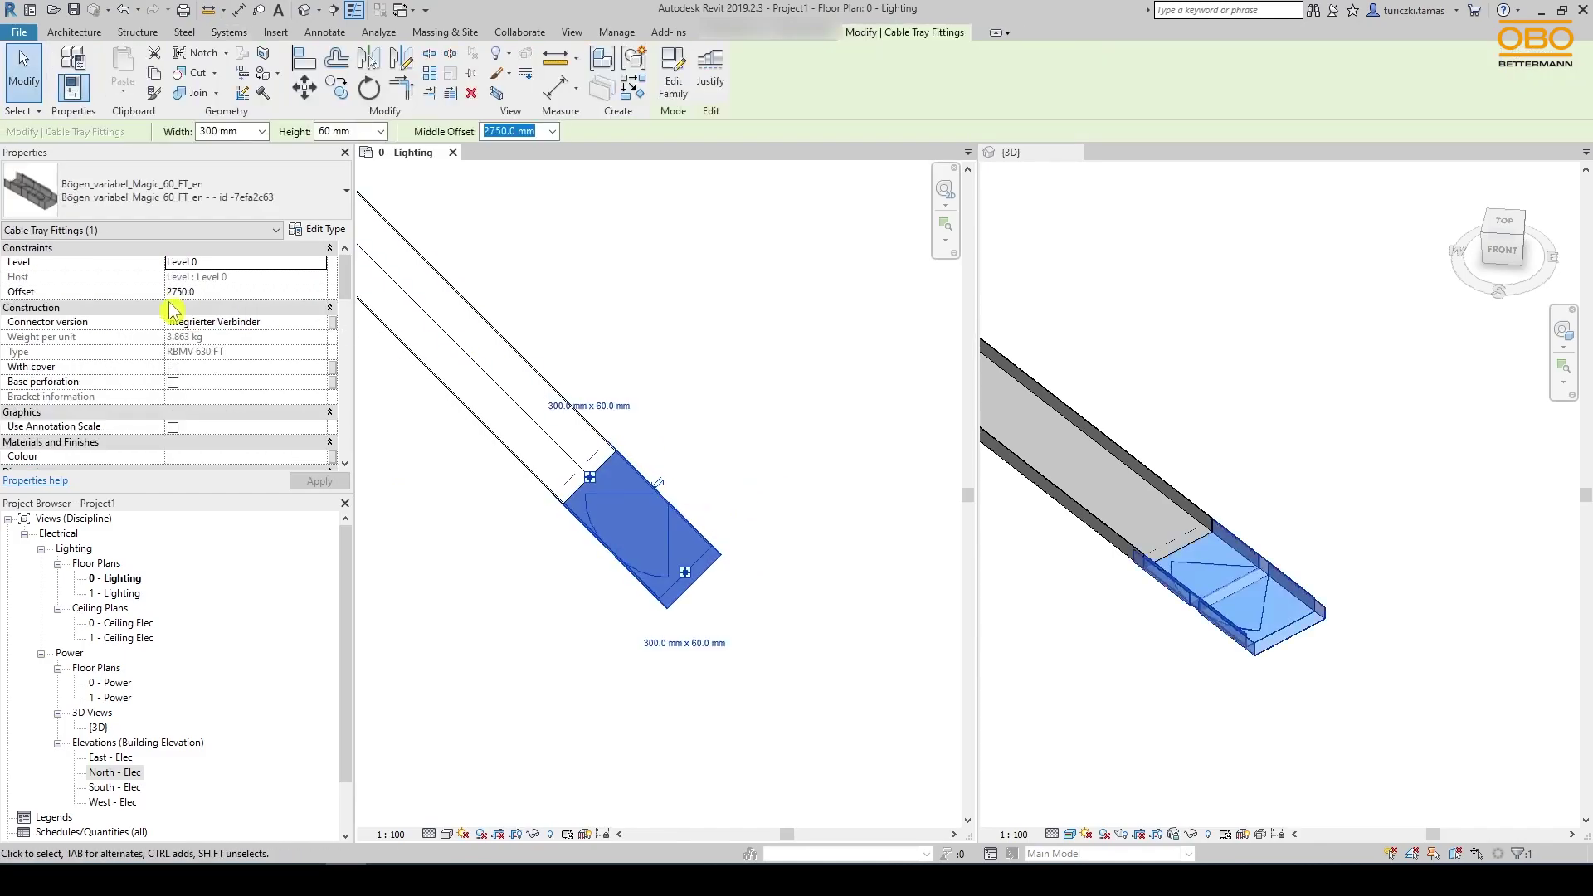
{"action": "scroll", "coordinate": [165, 302], "scroll_direction": "down", "scroll_amount": 4}
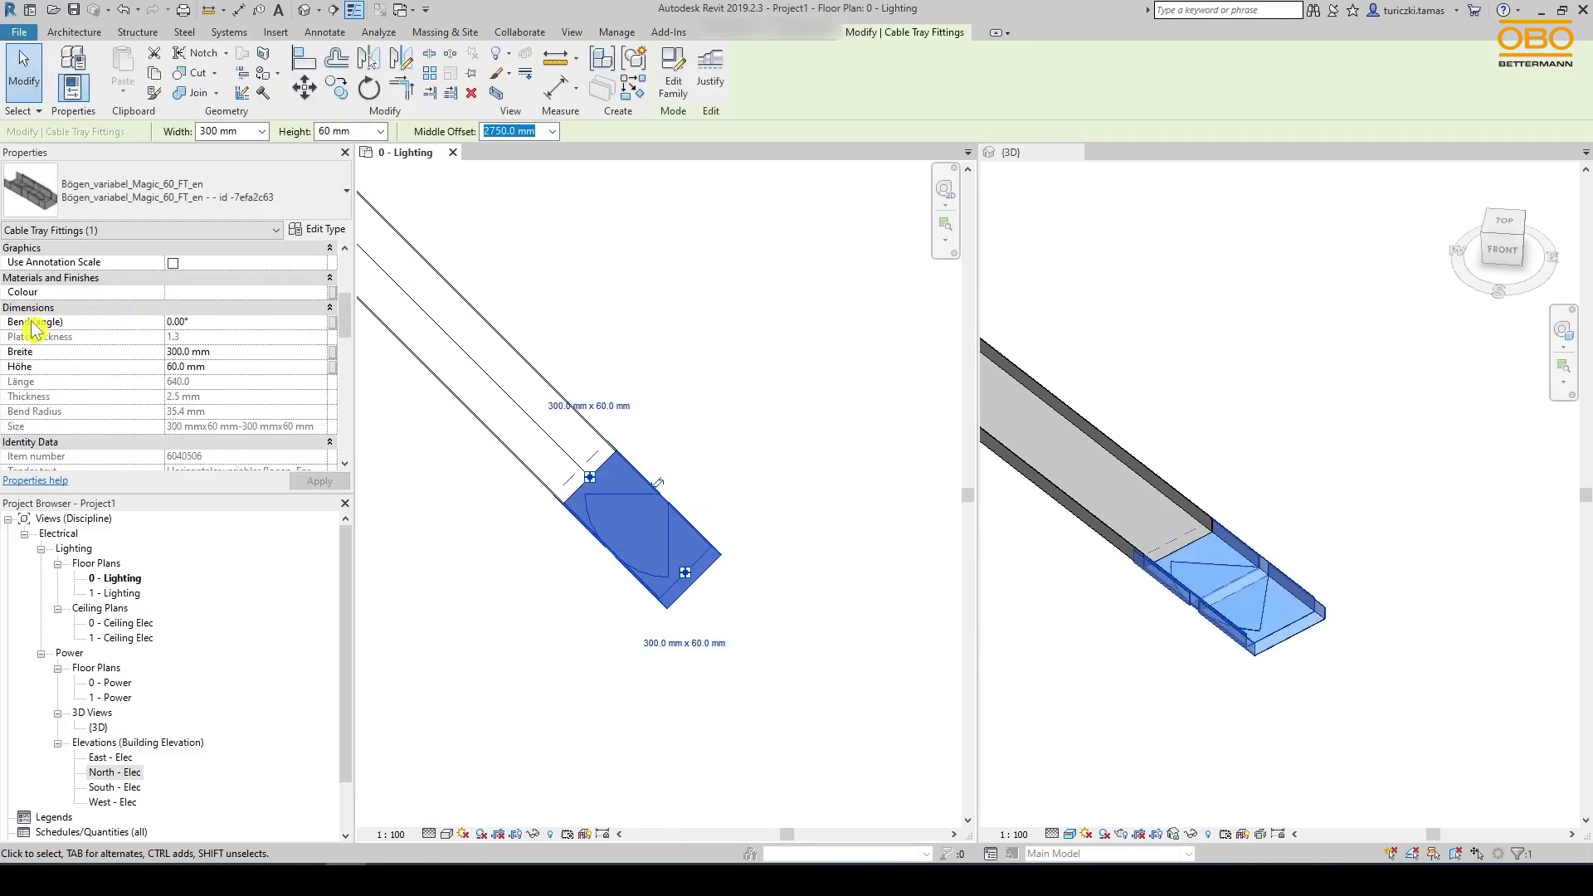
{"action": "left_click", "coordinate": [169, 322]}
{"action": "type", "text": "3"}
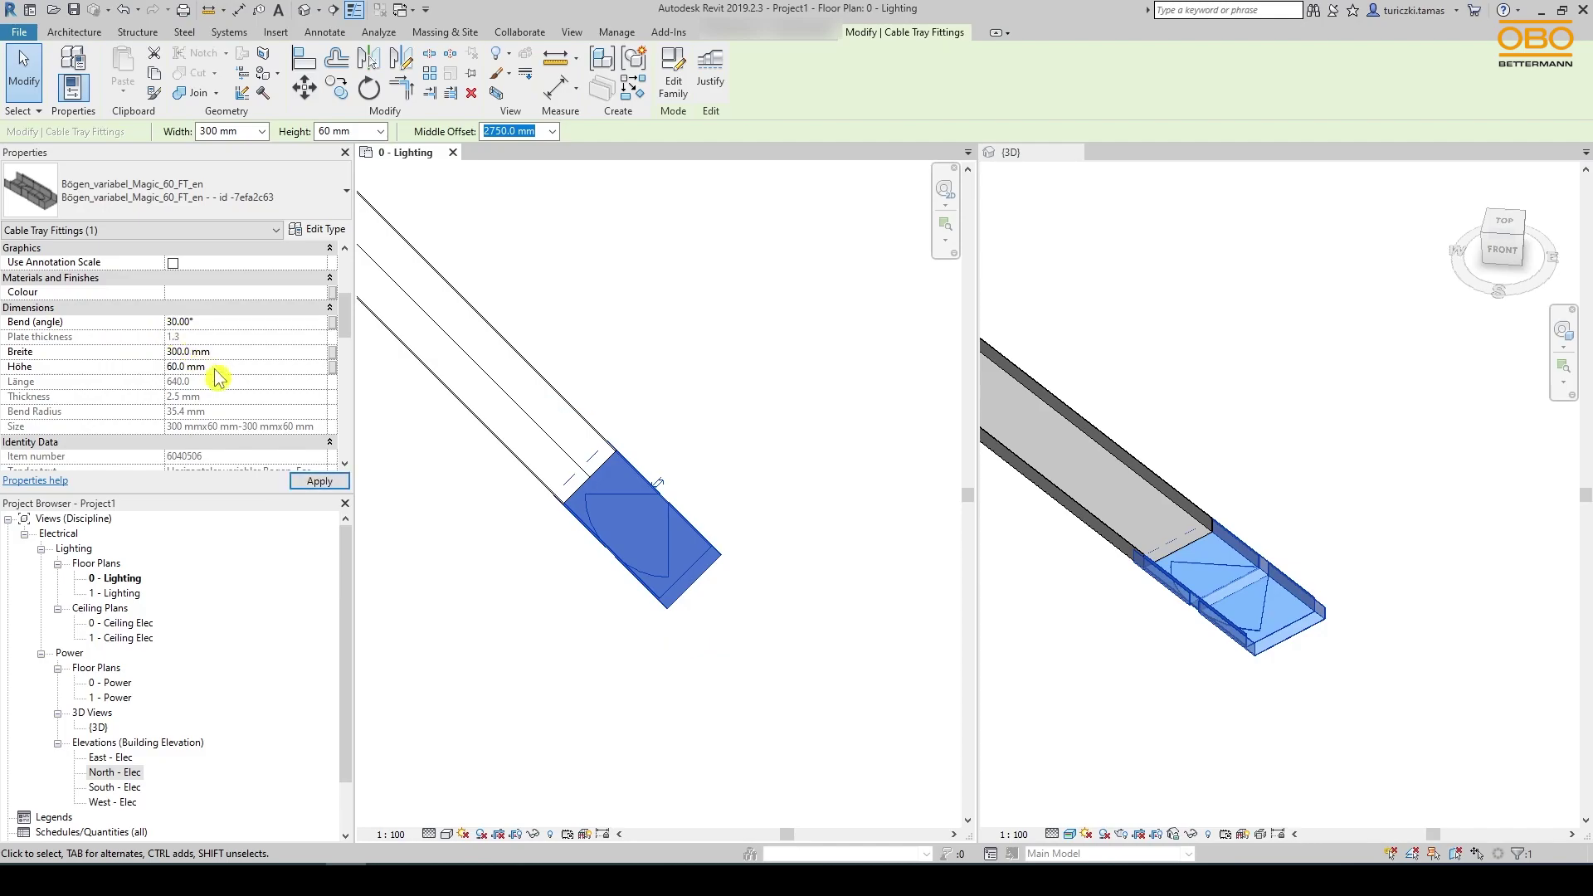
{"action": "left_click", "coordinate": [318, 480]}
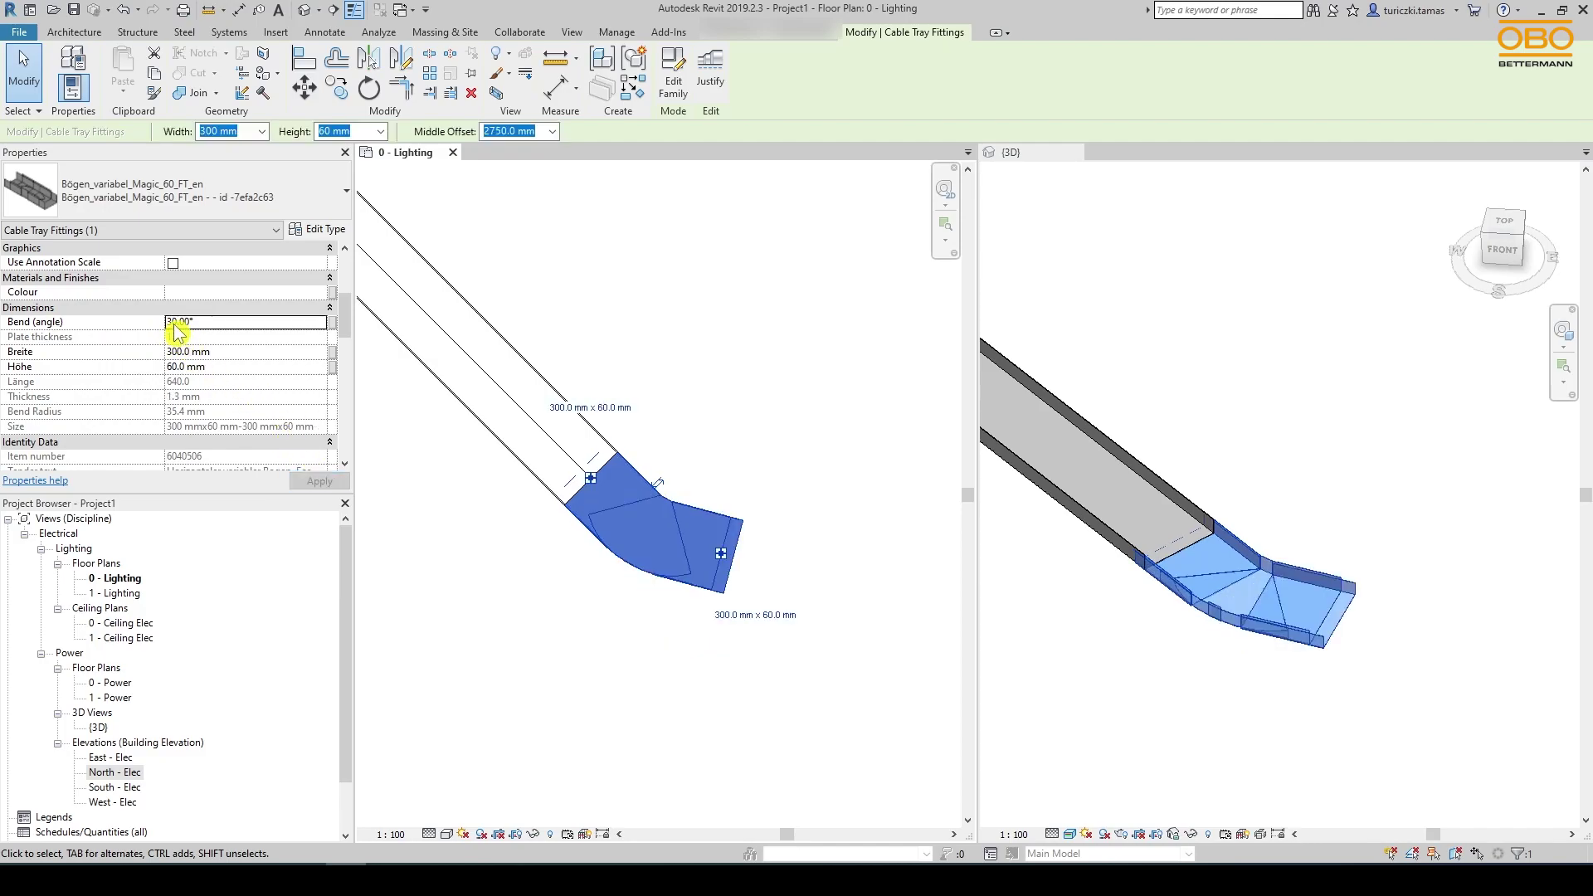
{"action": "left_click", "coordinate": [173, 322]}
{"action": "key", "text": "BackSpace"}
{"action": "type", "text": "6"}
{"action": "left_click", "coordinate": [313, 482]}
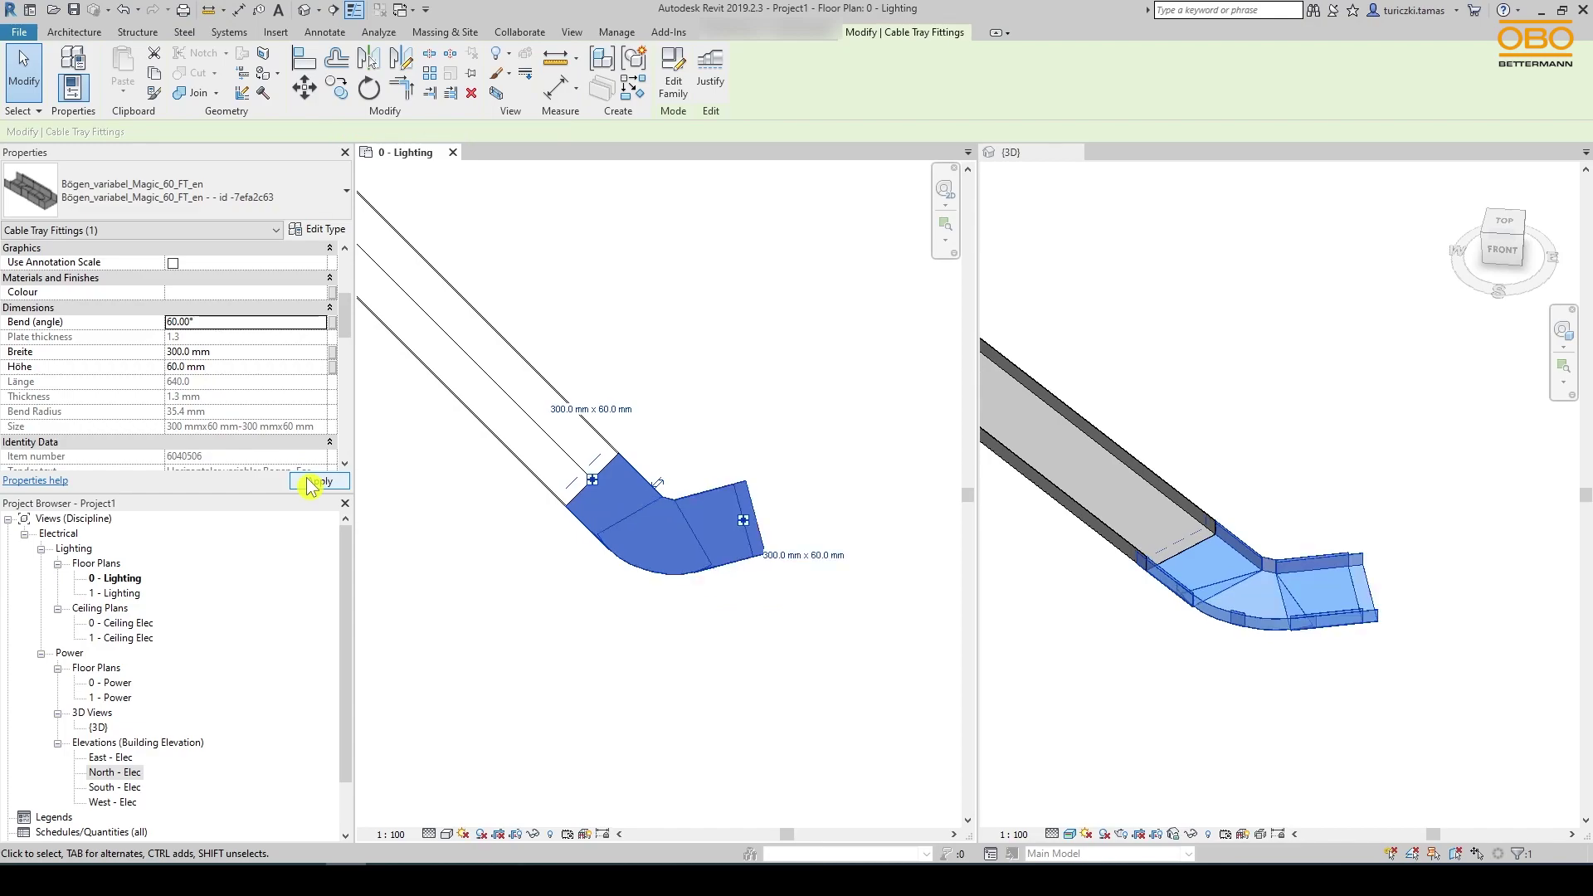
{"action": "left_click", "coordinate": [173, 323]}
{"action": "key", "text": "BackSpace"}
{"action": "type", "text": "9"}
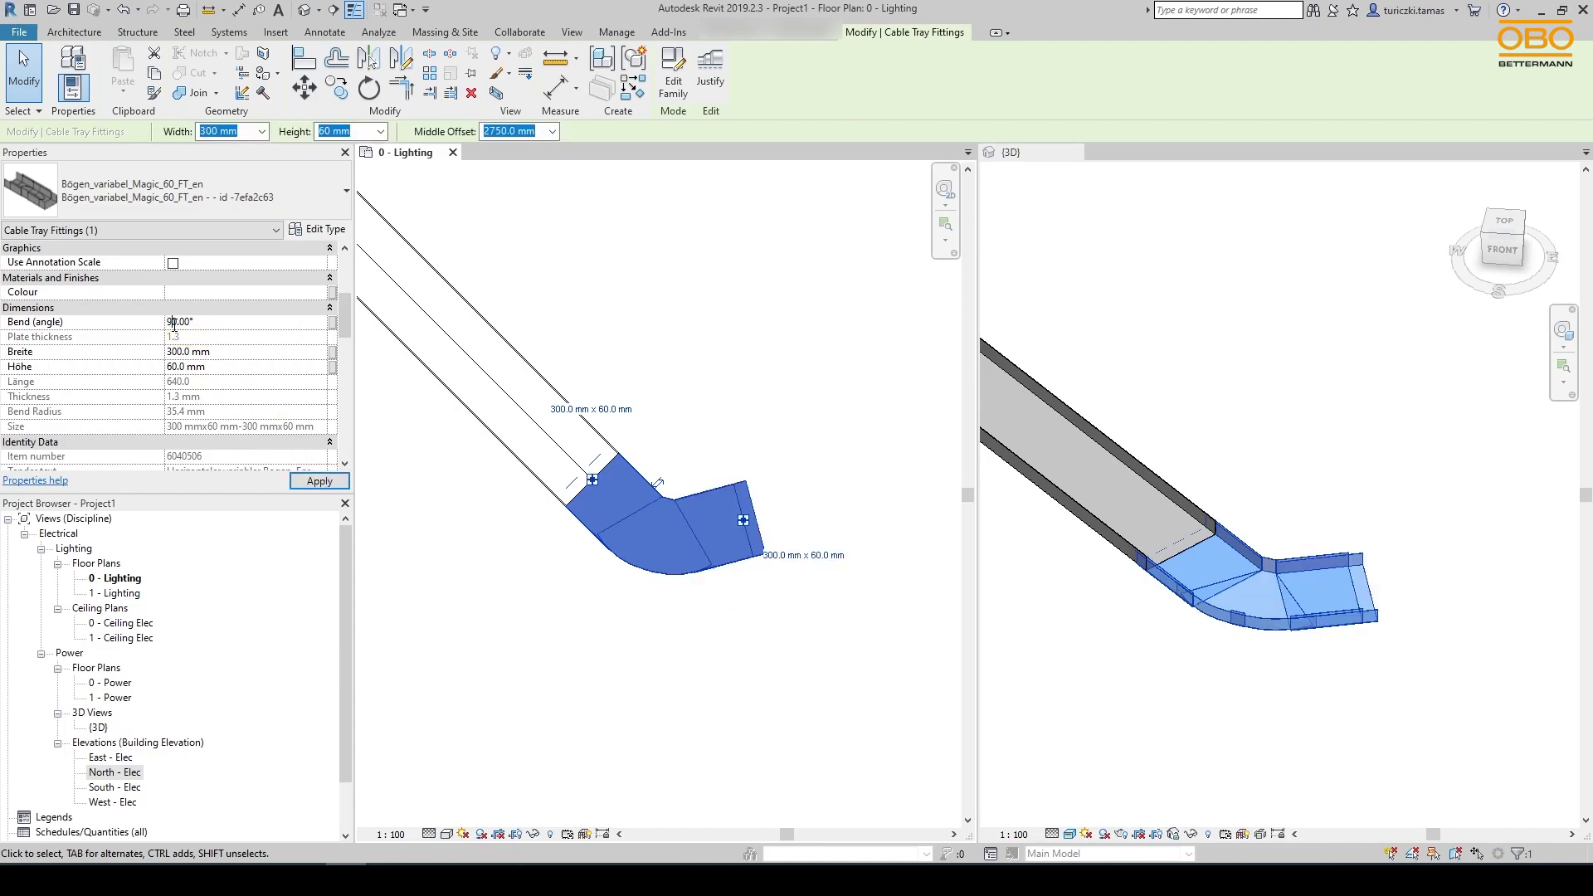
{"action": "left_click", "coordinate": [312, 482]}
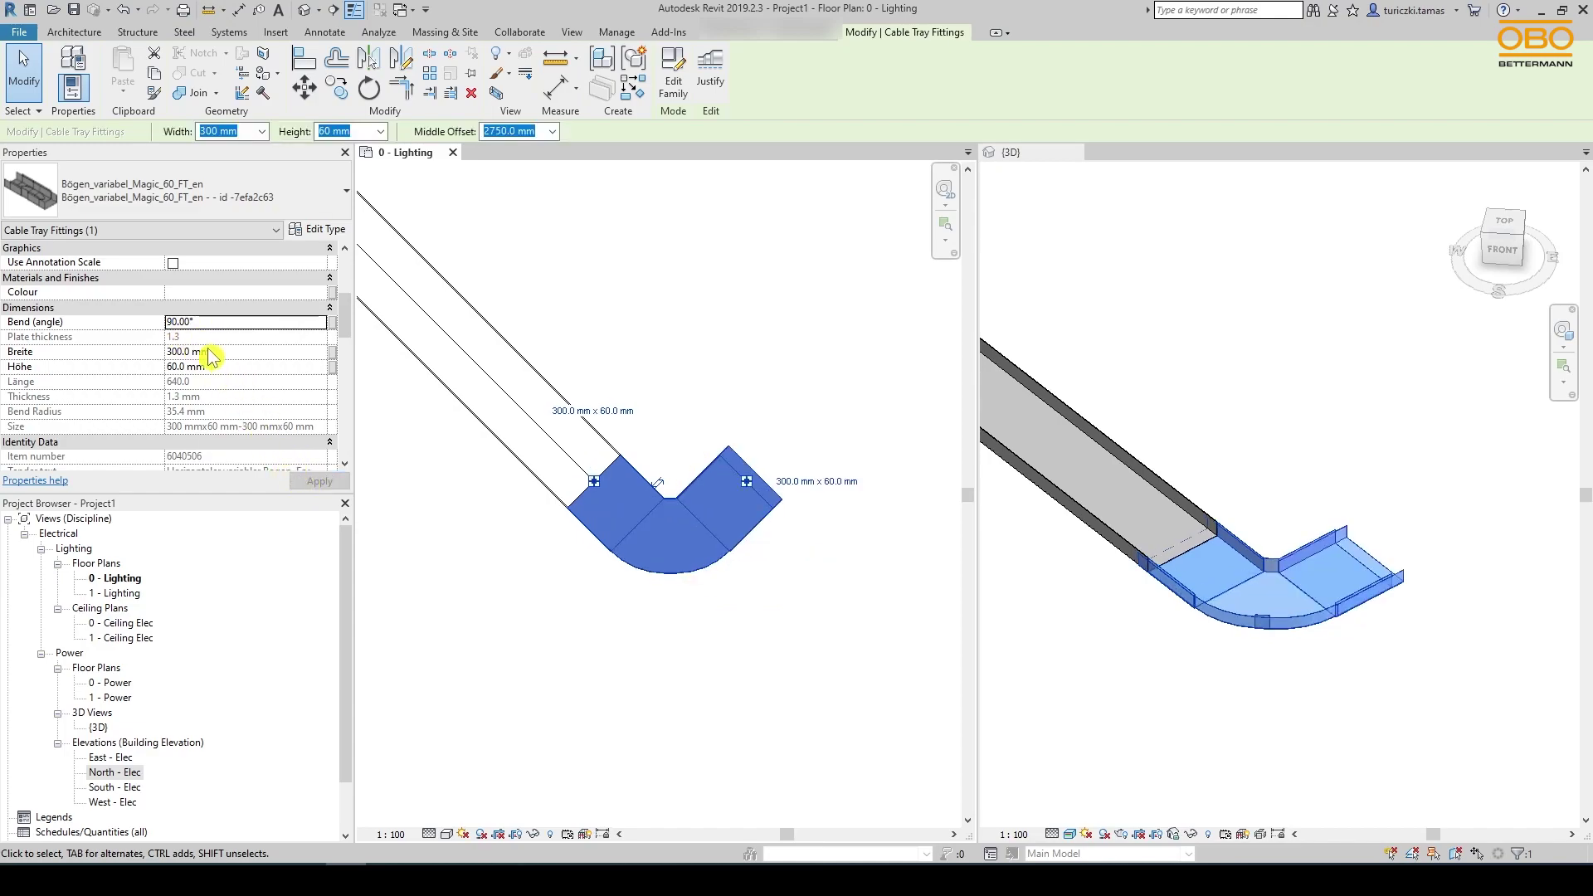
Attempt a 110° bend angle, then settle the adjustable bend at 60°
{"action": "left_click", "coordinate": [174, 323]}
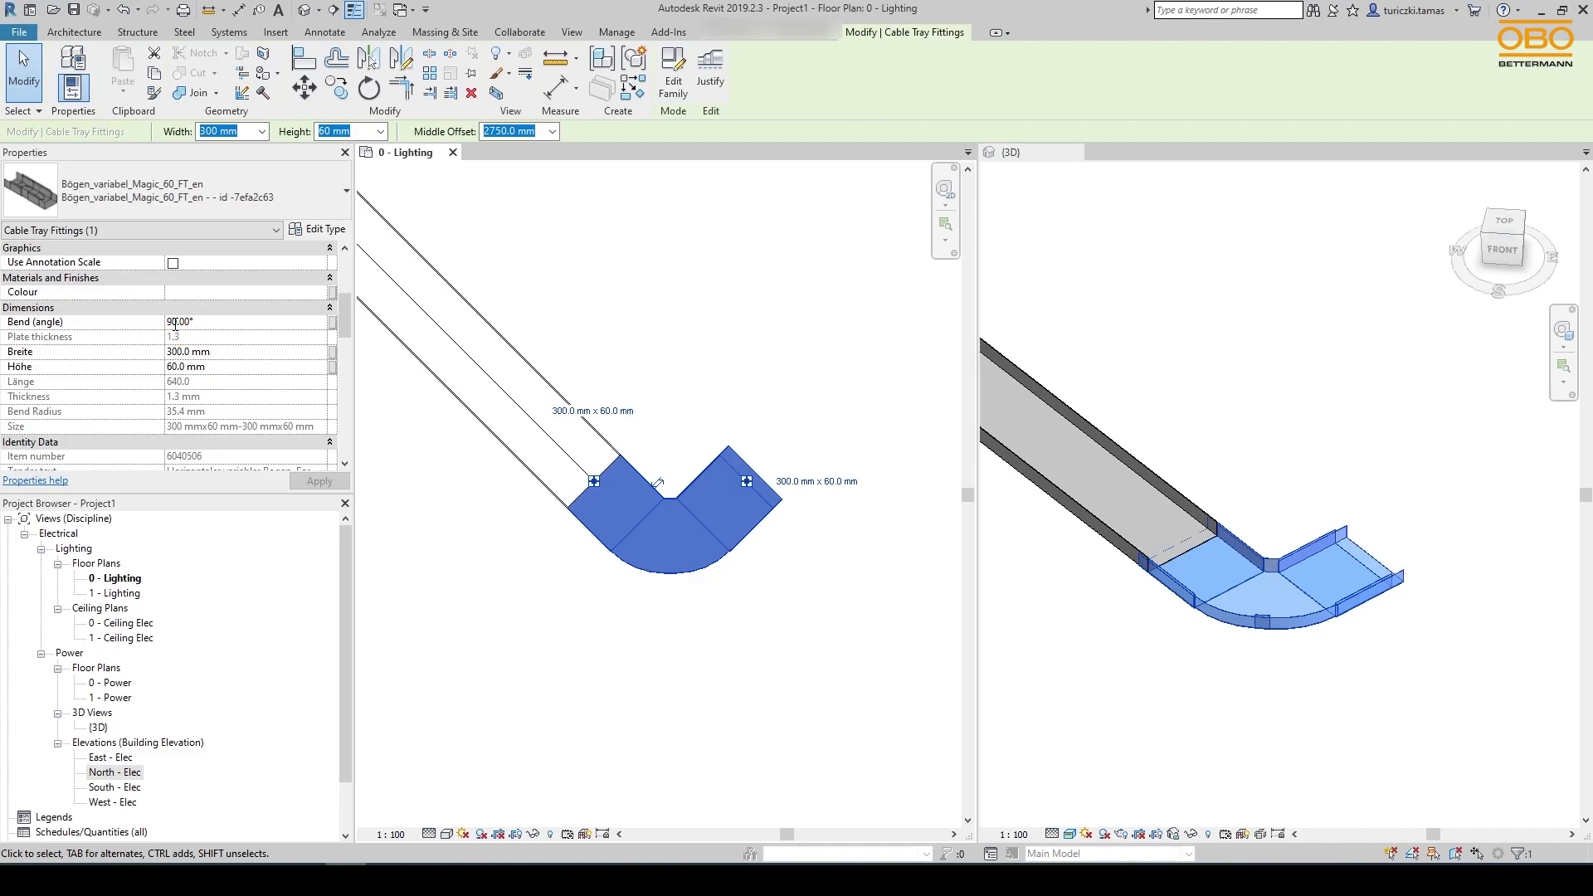
{"action": "type", "text": "11"}
{"action": "left_click", "coordinate": [316, 483]}
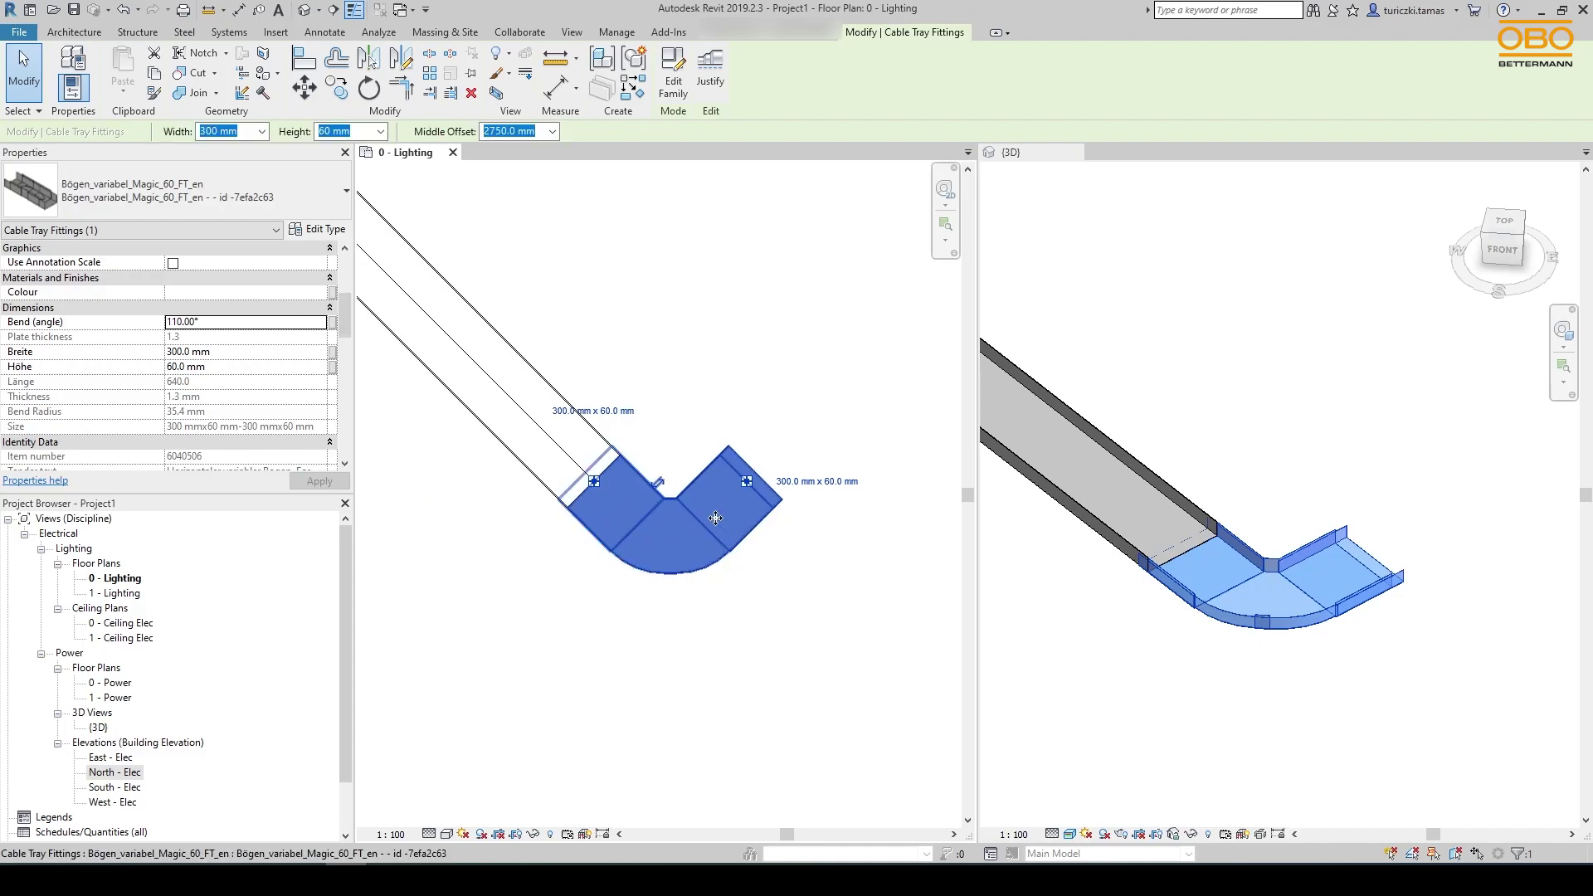
{"action": "left_click", "coordinate": [179, 321]}
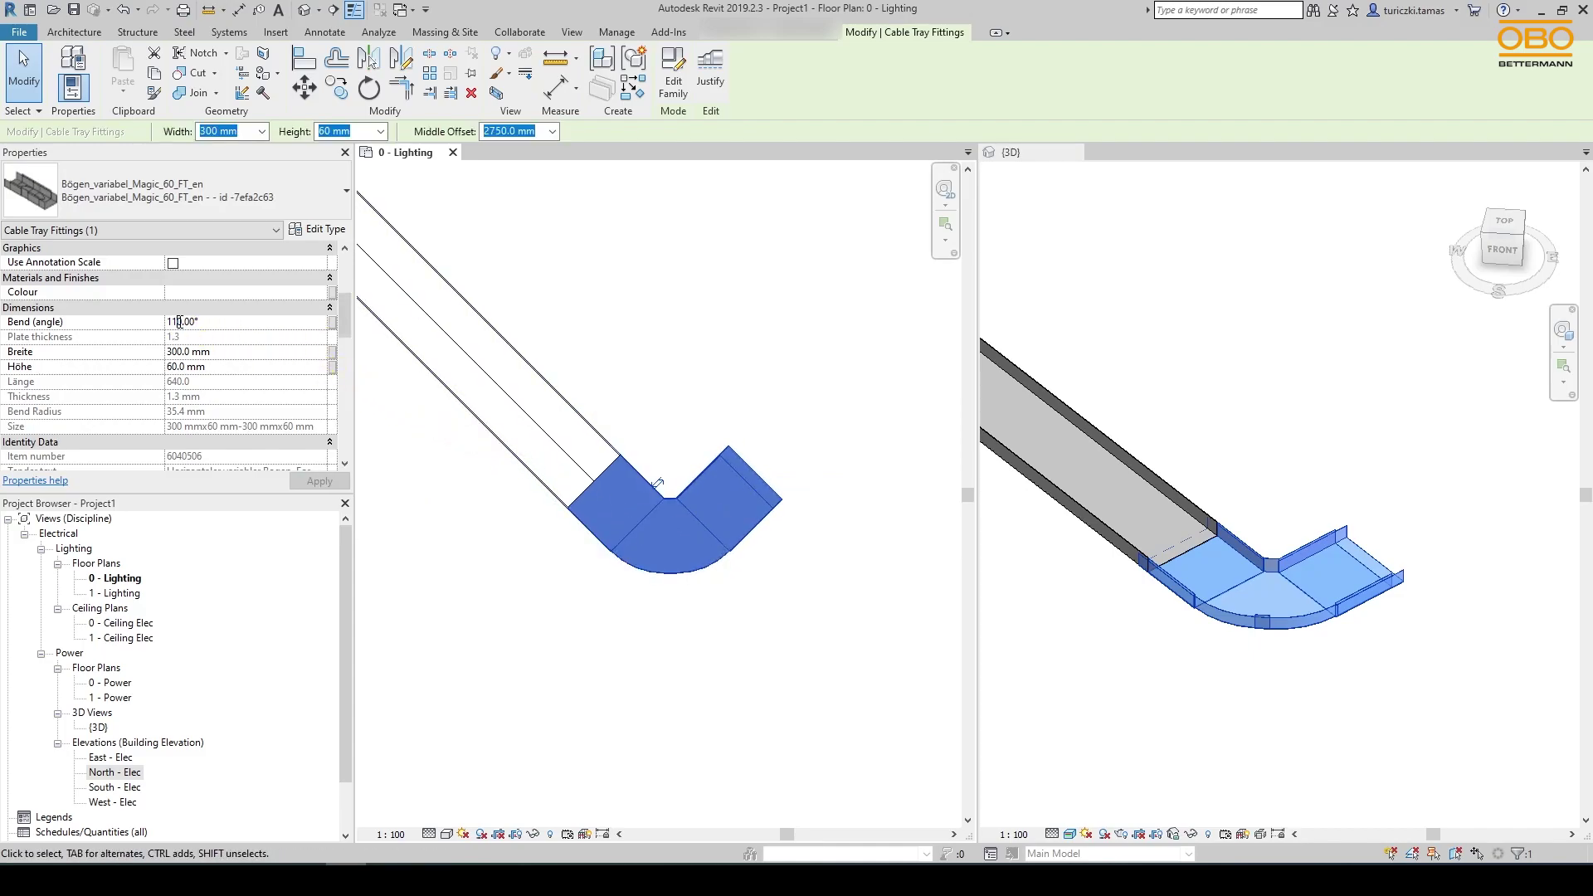
{"action": "type", "text": "60"}
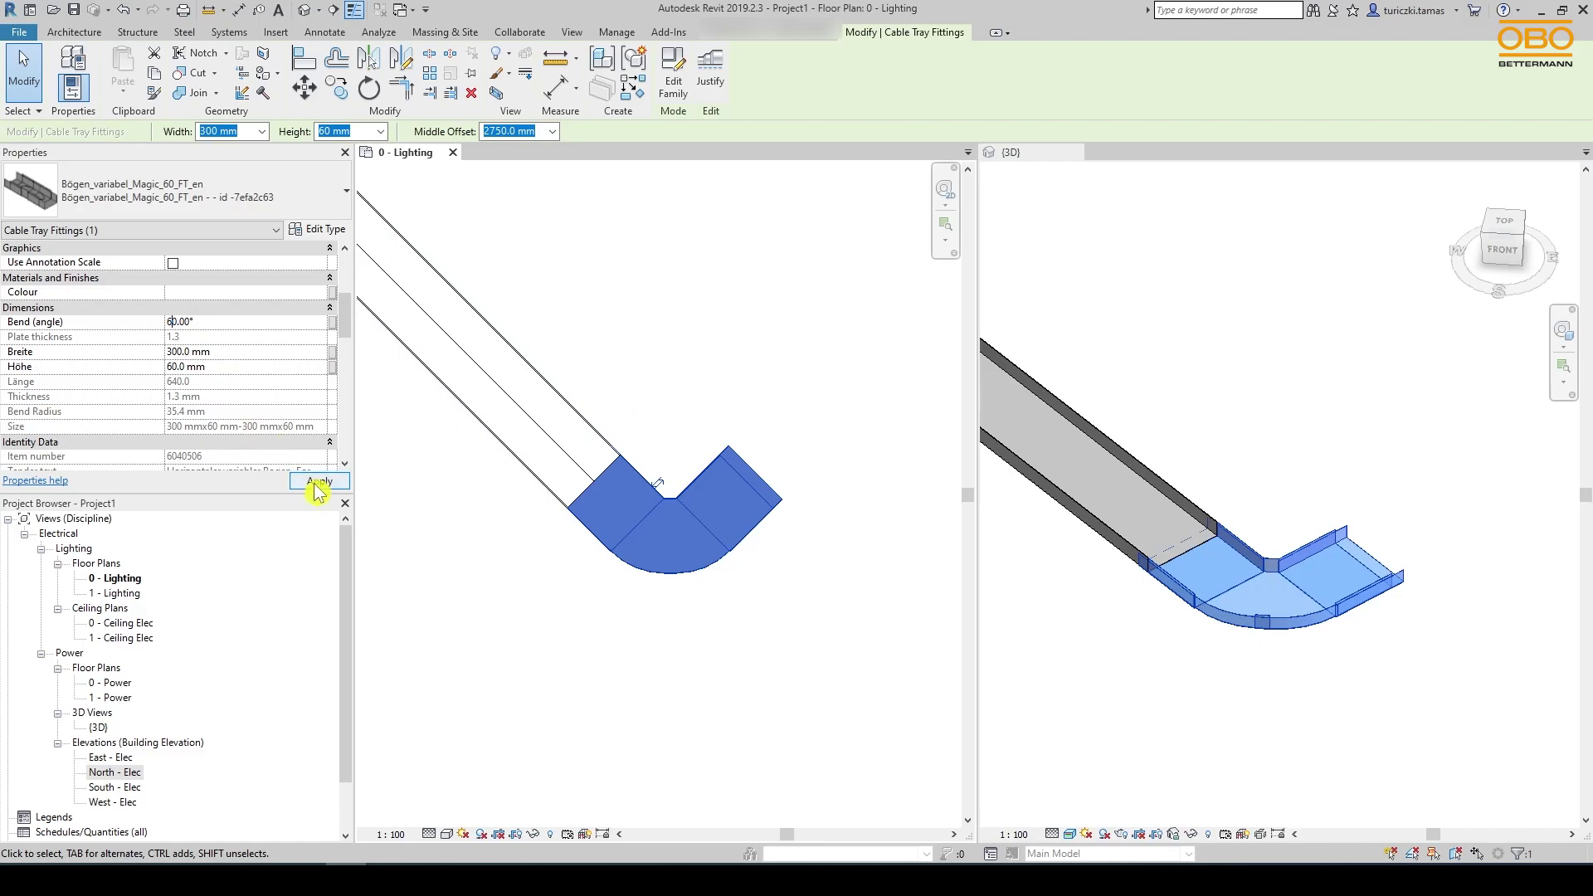
{"action": "left_click", "coordinate": [313, 480]}
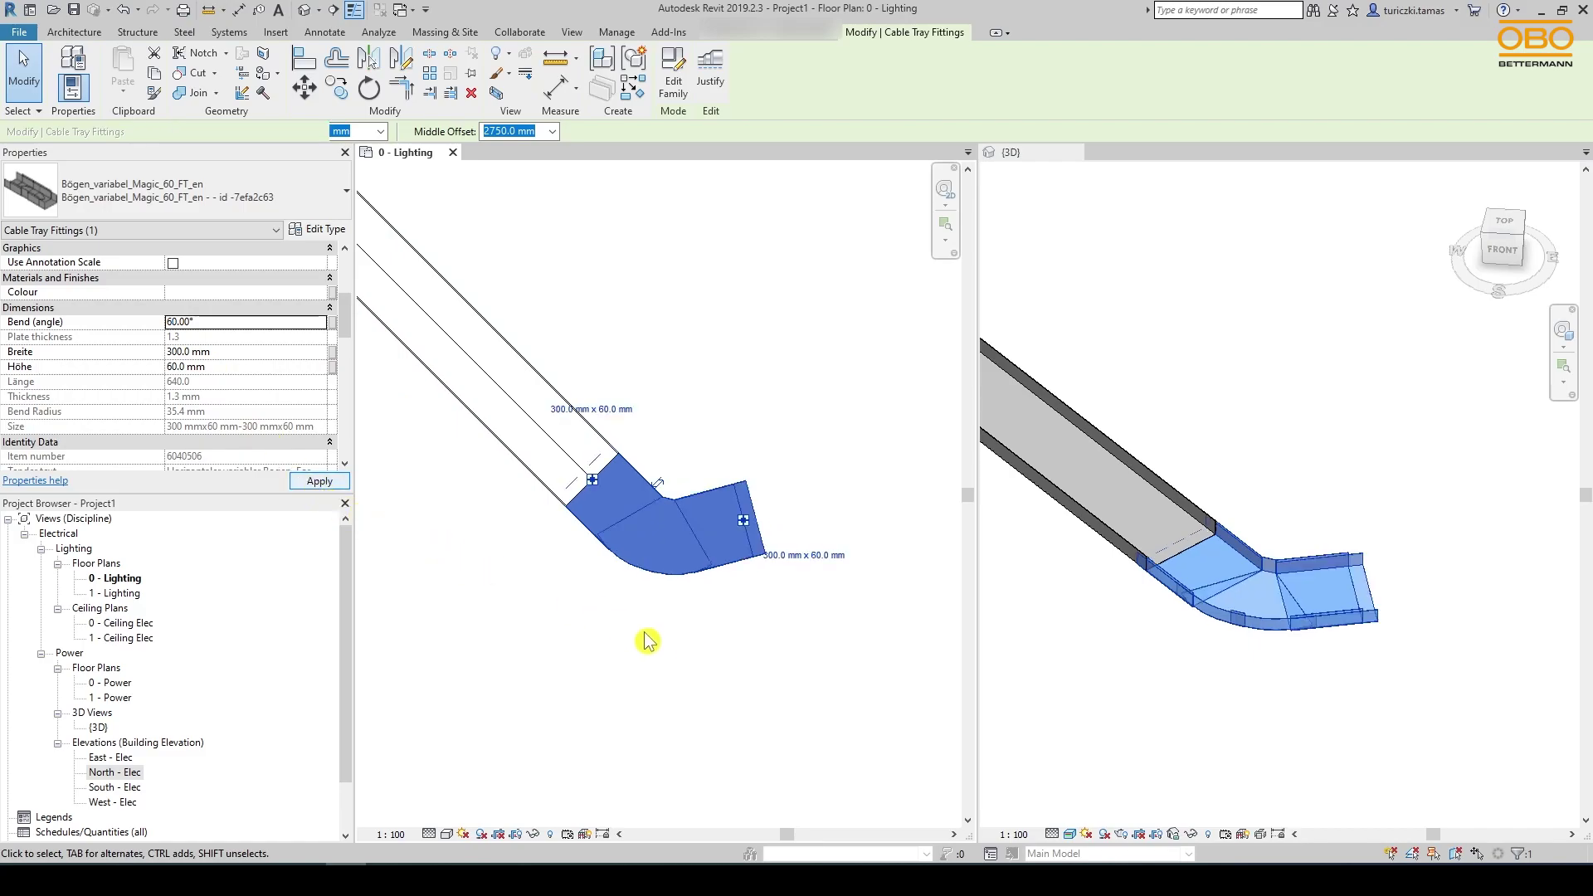
{"action": "left_click", "coordinate": [652, 641]}
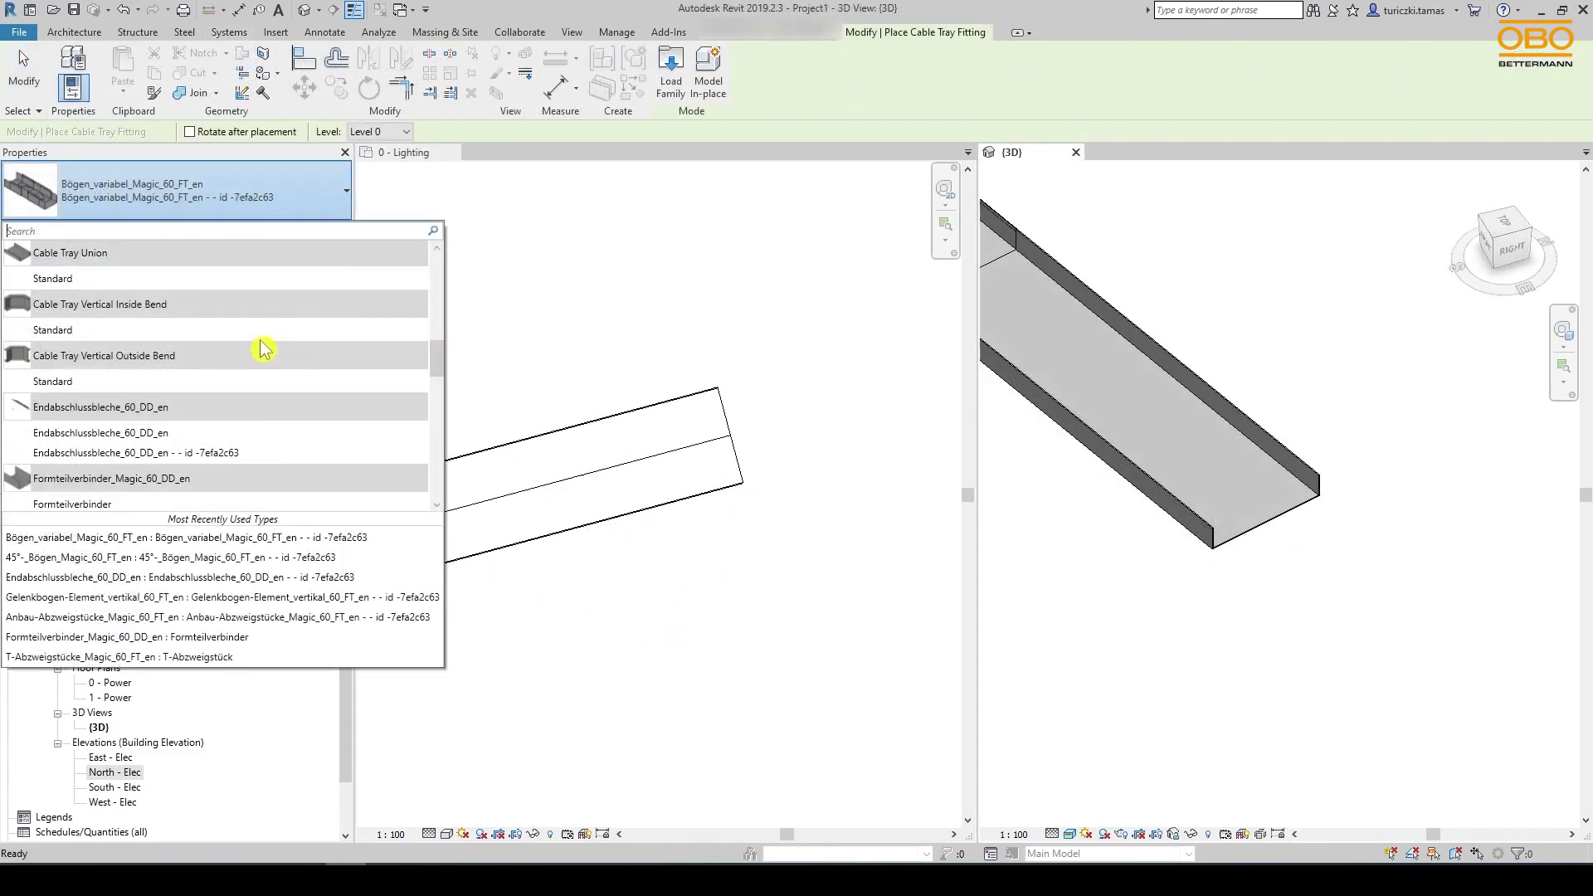
Cap the open tray end with an Endabschlussbleche_60_DD_en end plate
{"action": "scroll", "coordinate": [260, 348], "scroll_direction": "down", "scroll_amount": 3}
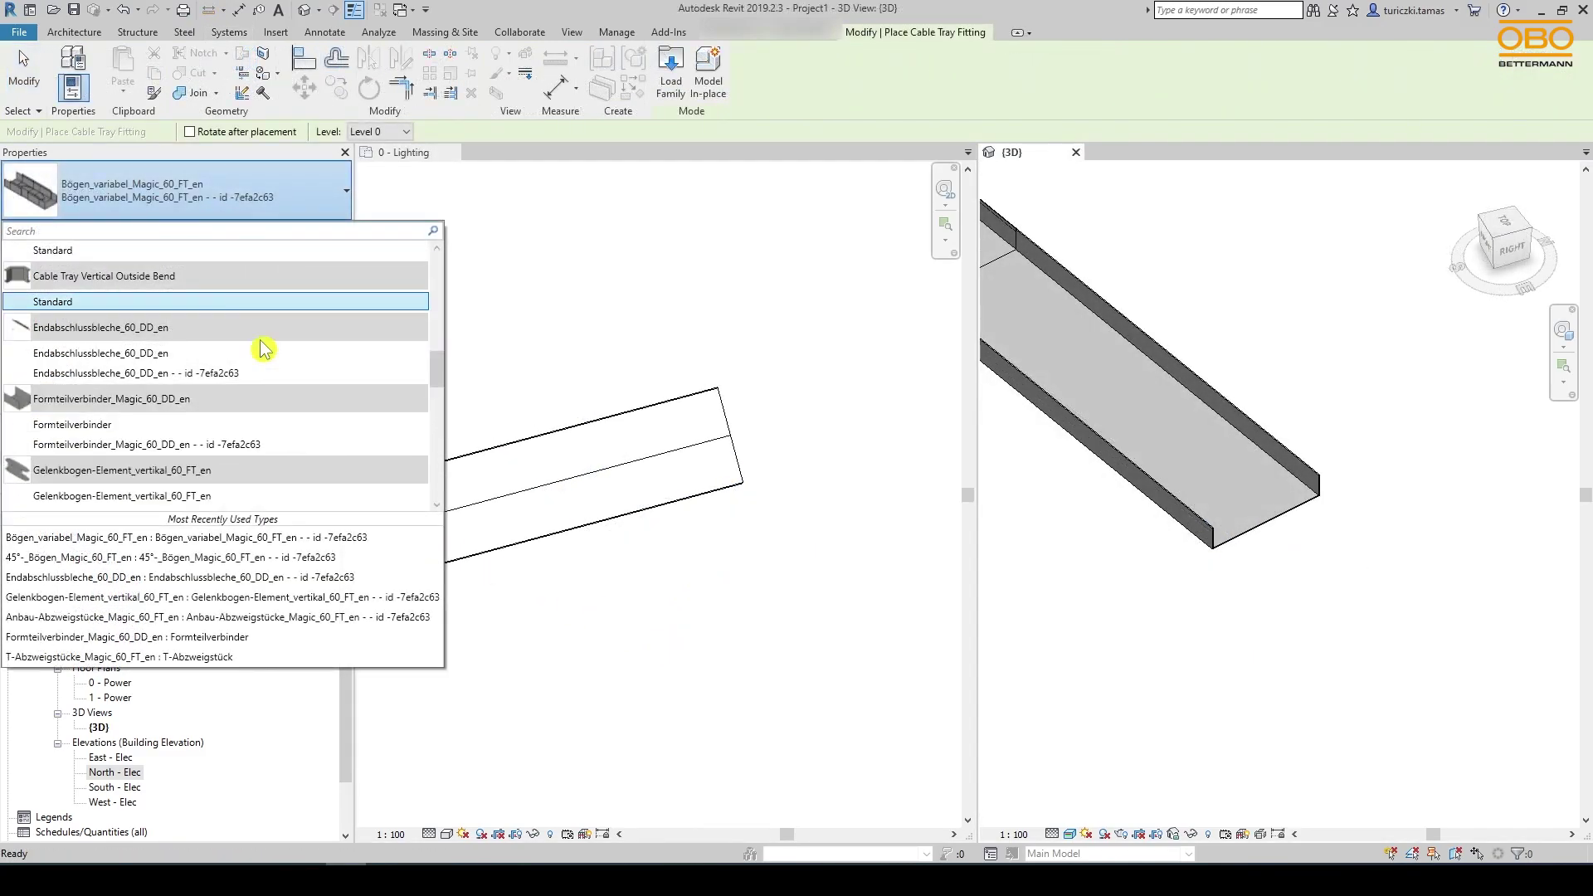
{"action": "left_click", "coordinate": [75, 373]}
{"action": "left_click", "coordinate": [631, 368]}
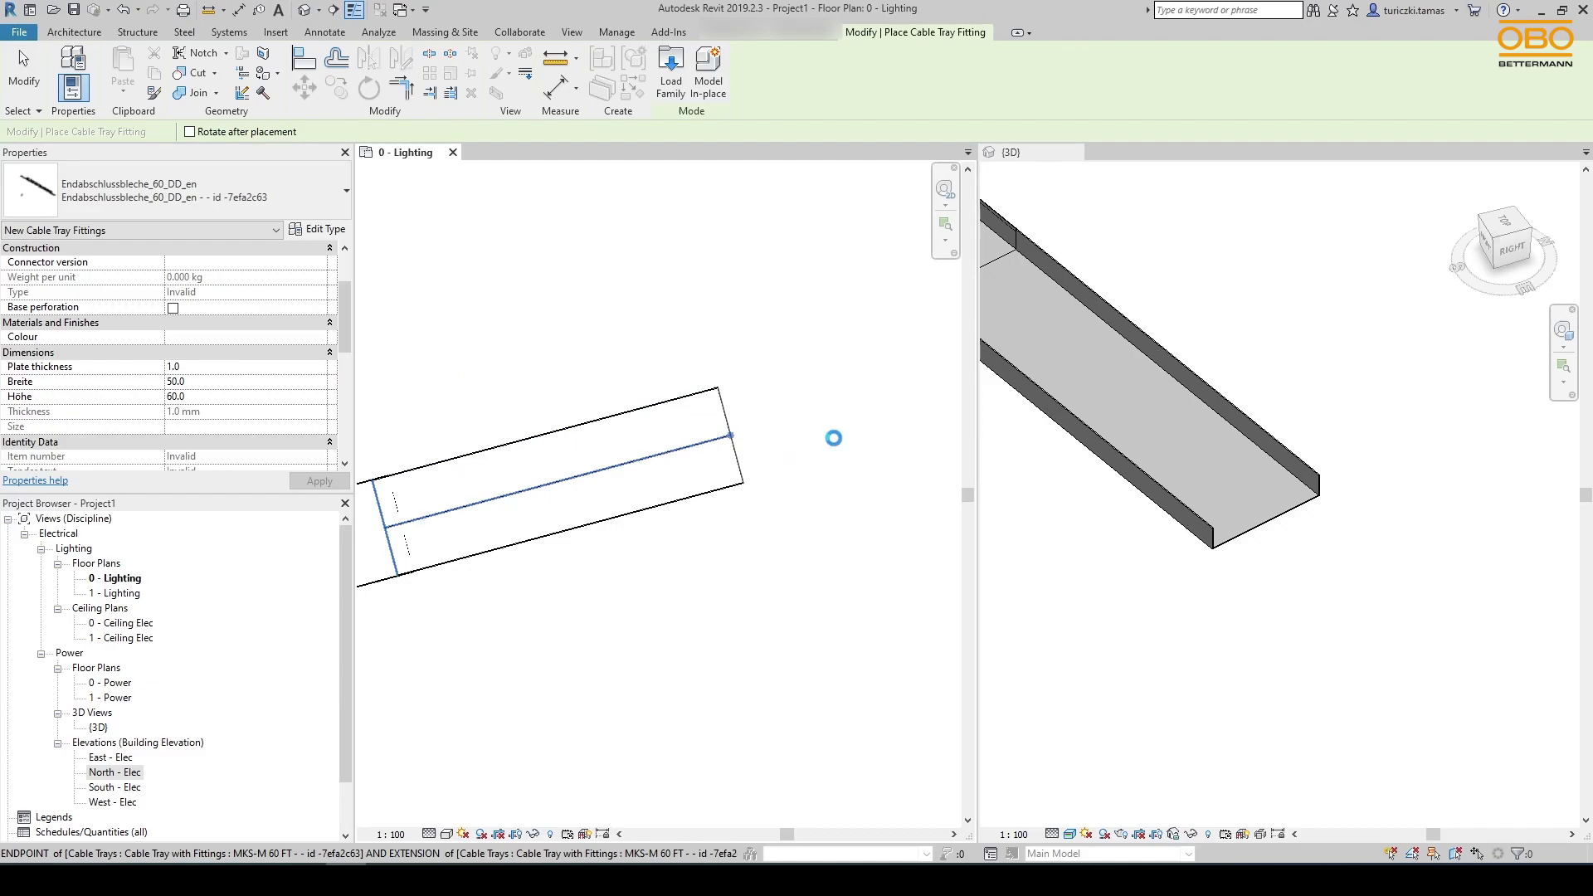
{"action": "key", "text": "Escape"}
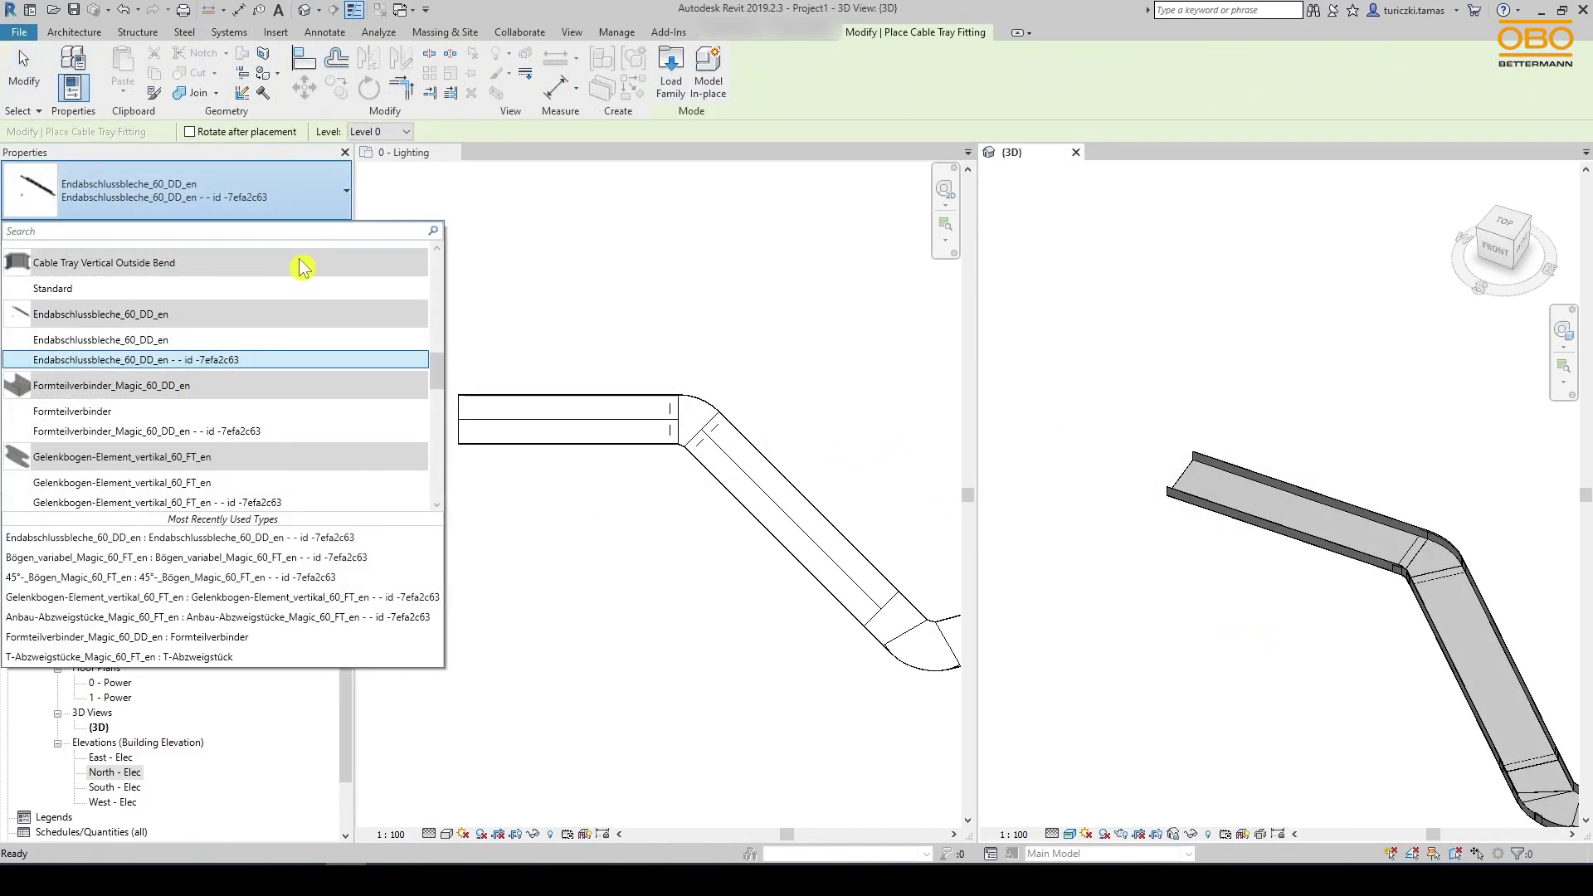
Place two Anbau-Abzweigstücke add-on tees on the side edge of the main tray
{"action": "scroll", "coordinate": [253, 390], "scroll_direction": "up", "scroll_amount": 10}
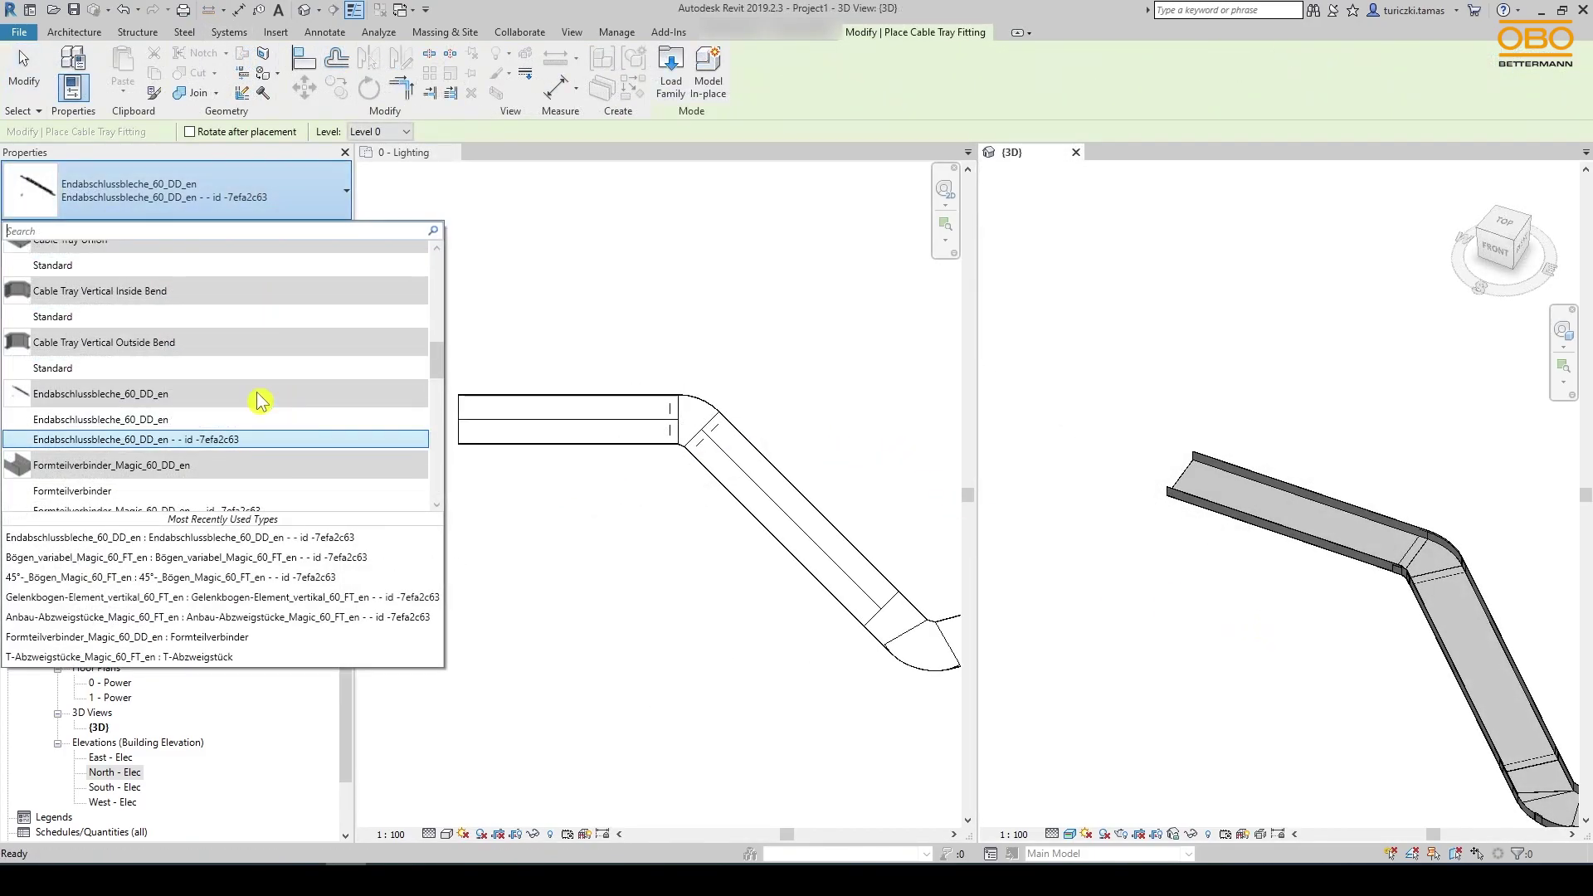
{"action": "scroll", "coordinate": [249, 390], "scroll_direction": "up", "scroll_amount": 3}
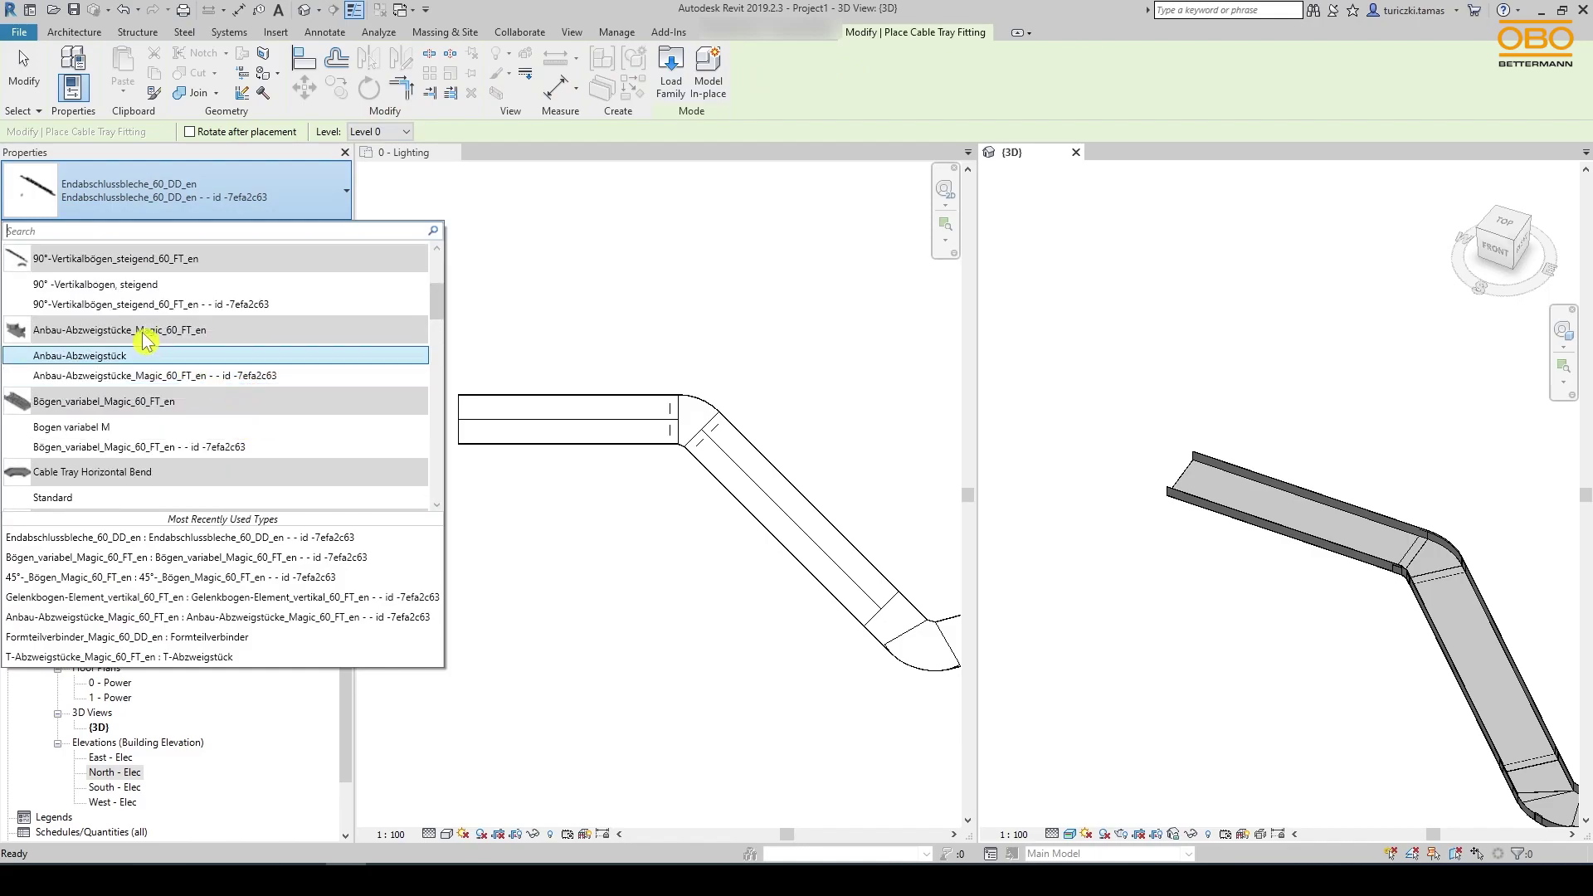
{"action": "left_click", "coordinate": [106, 380]}
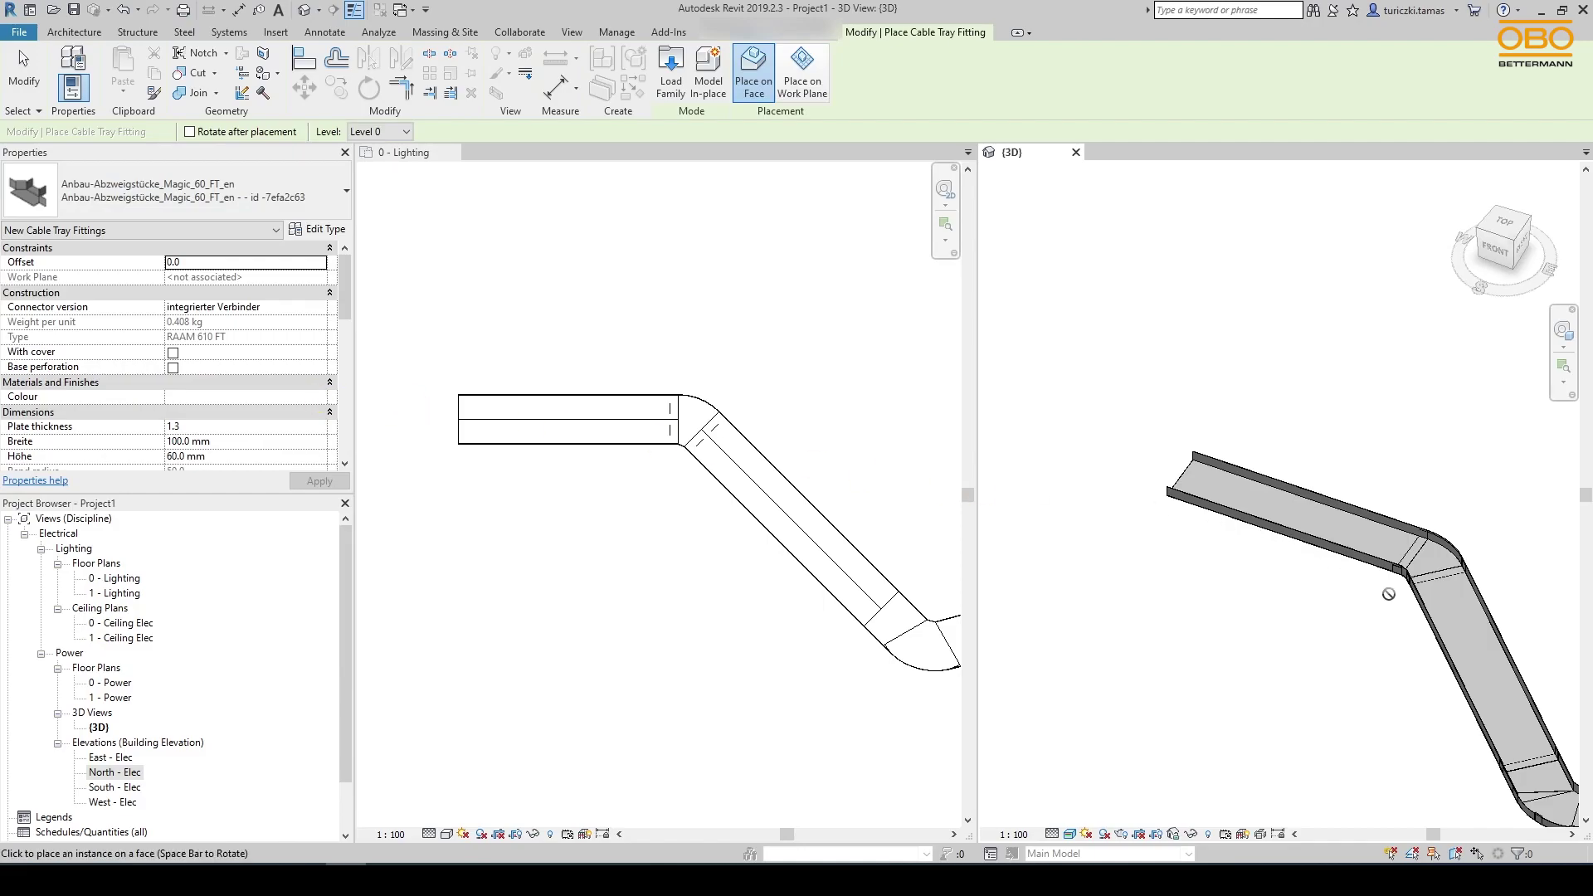
{"action": "scroll", "coordinate": [1338, 594], "scroll_direction": "up", "scroll_amount": 2}
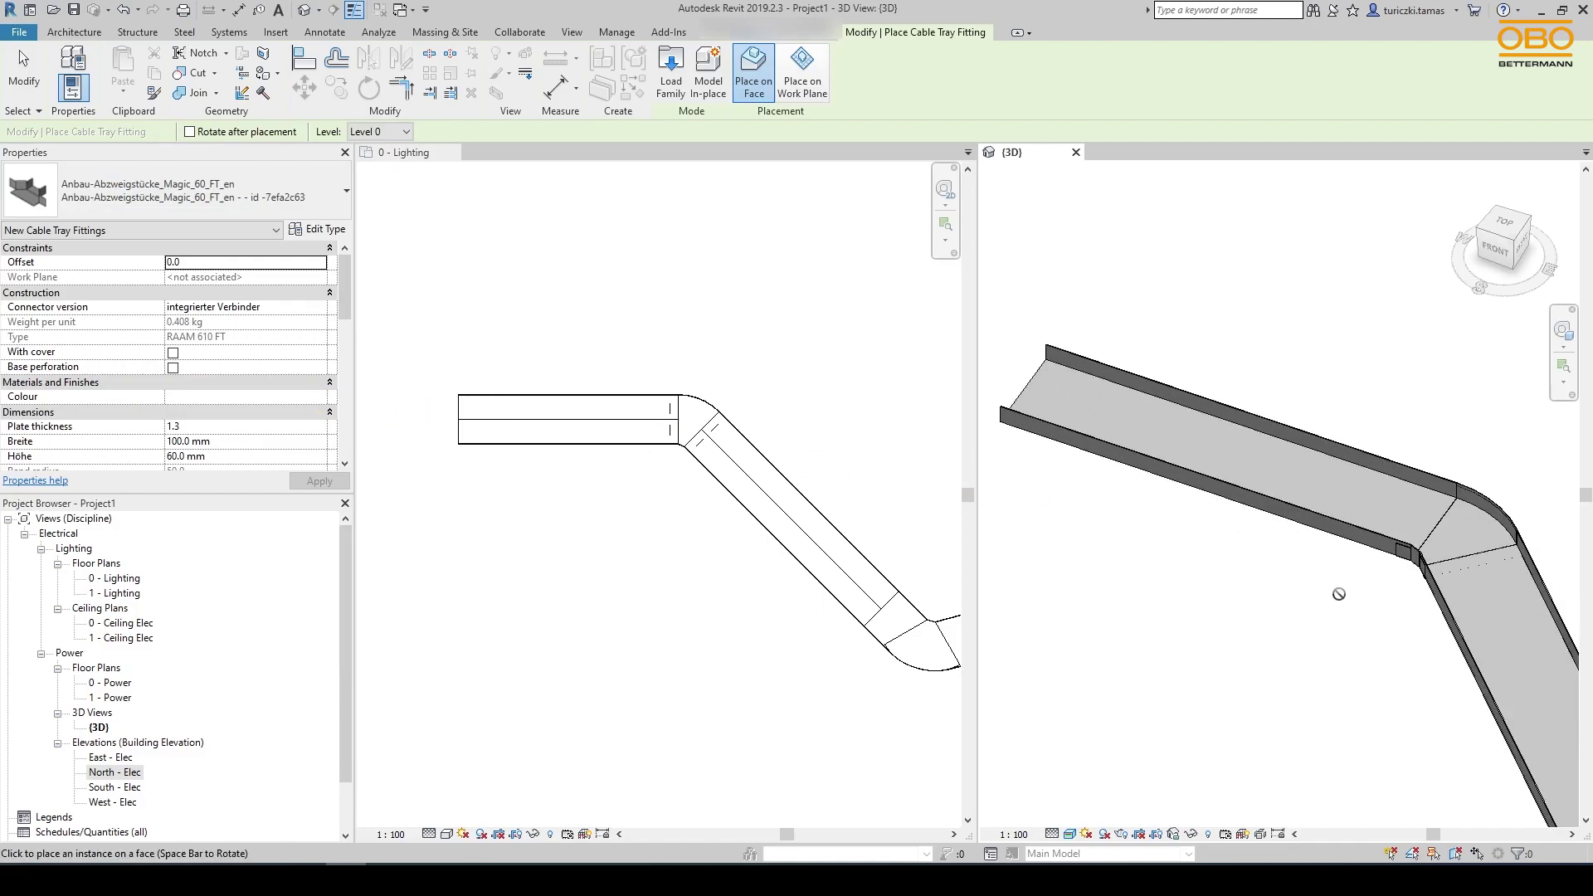
{"action": "left_click", "coordinate": [1328, 525]}
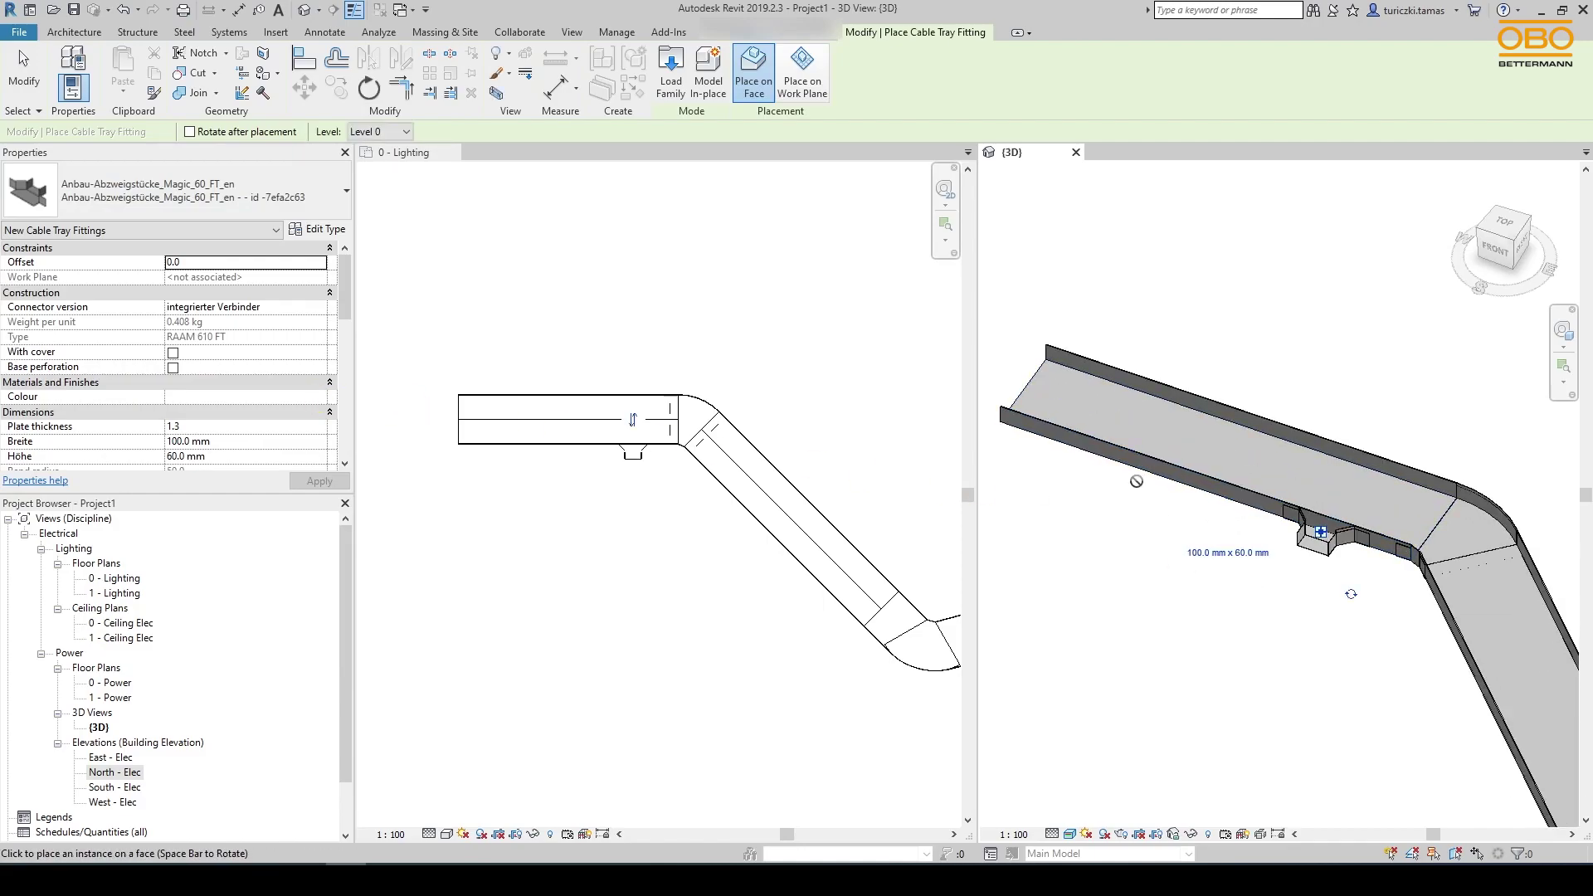
{"action": "left_click", "coordinate": [1115, 463]}
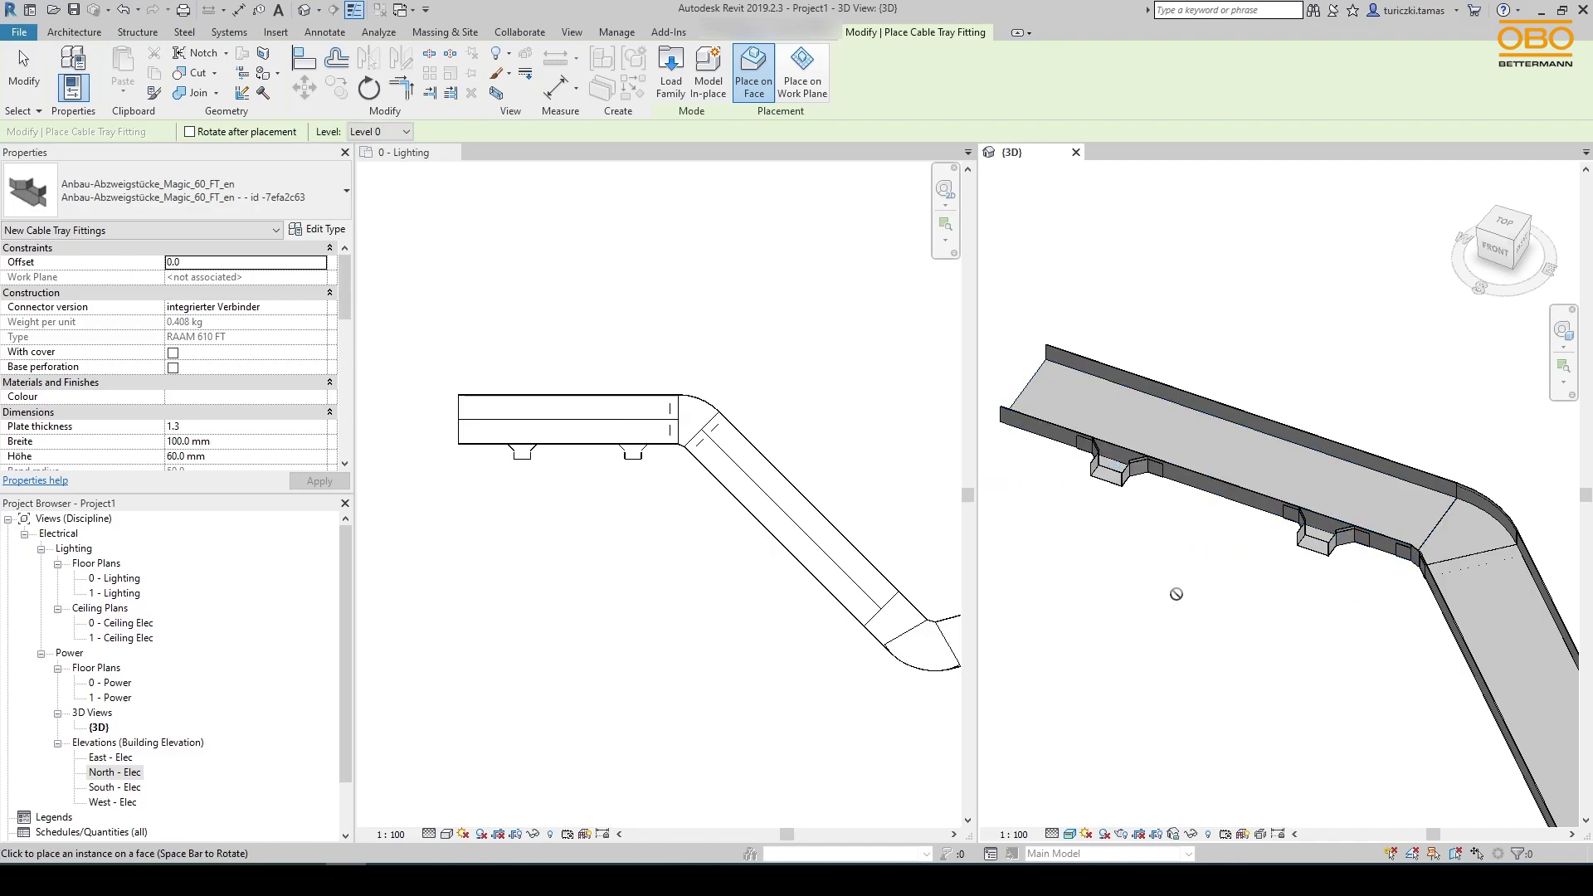
{"action": "key", "text": "Escape"}
{"action": "key", "text": "Escape"}
Draw two branch trays down from the add-on tees using Create Similar
{"action": "left_click", "coordinate": [569, 401]}
{"action": "left_click", "coordinate": [581, 419]}
{"action": "right_click", "coordinate": [606, 418]}
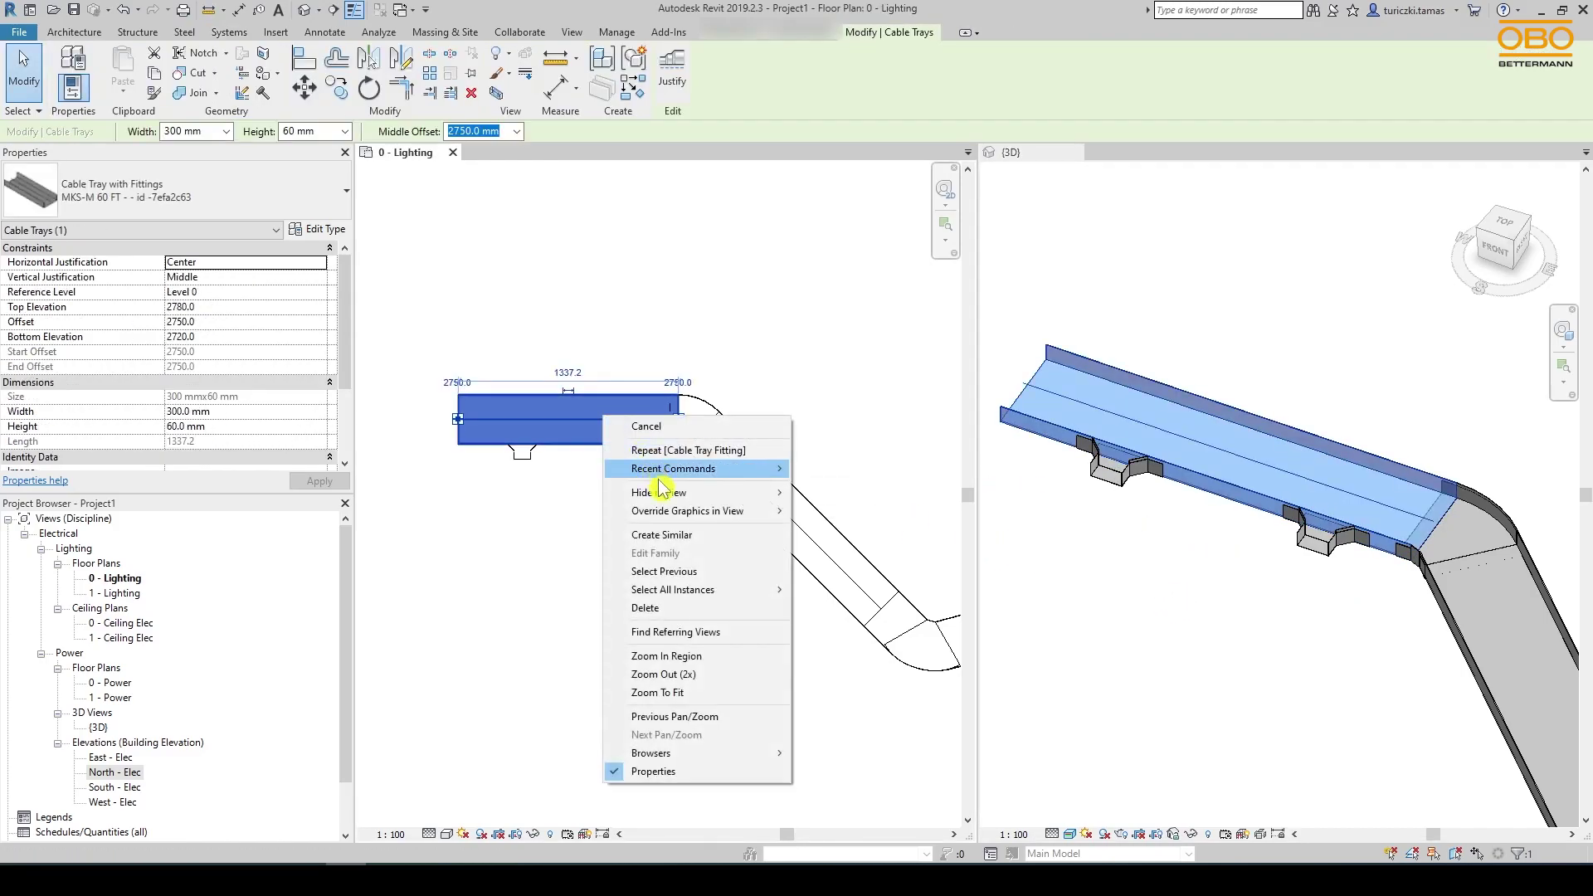
{"action": "left_click", "coordinate": [662, 535]}
{"action": "scroll", "coordinate": [608, 572], "scroll_direction": "up", "scroll_amount": 1}
{"action": "left_click", "coordinate": [639, 498]}
{"action": "left_click", "coordinate": [640, 672]}
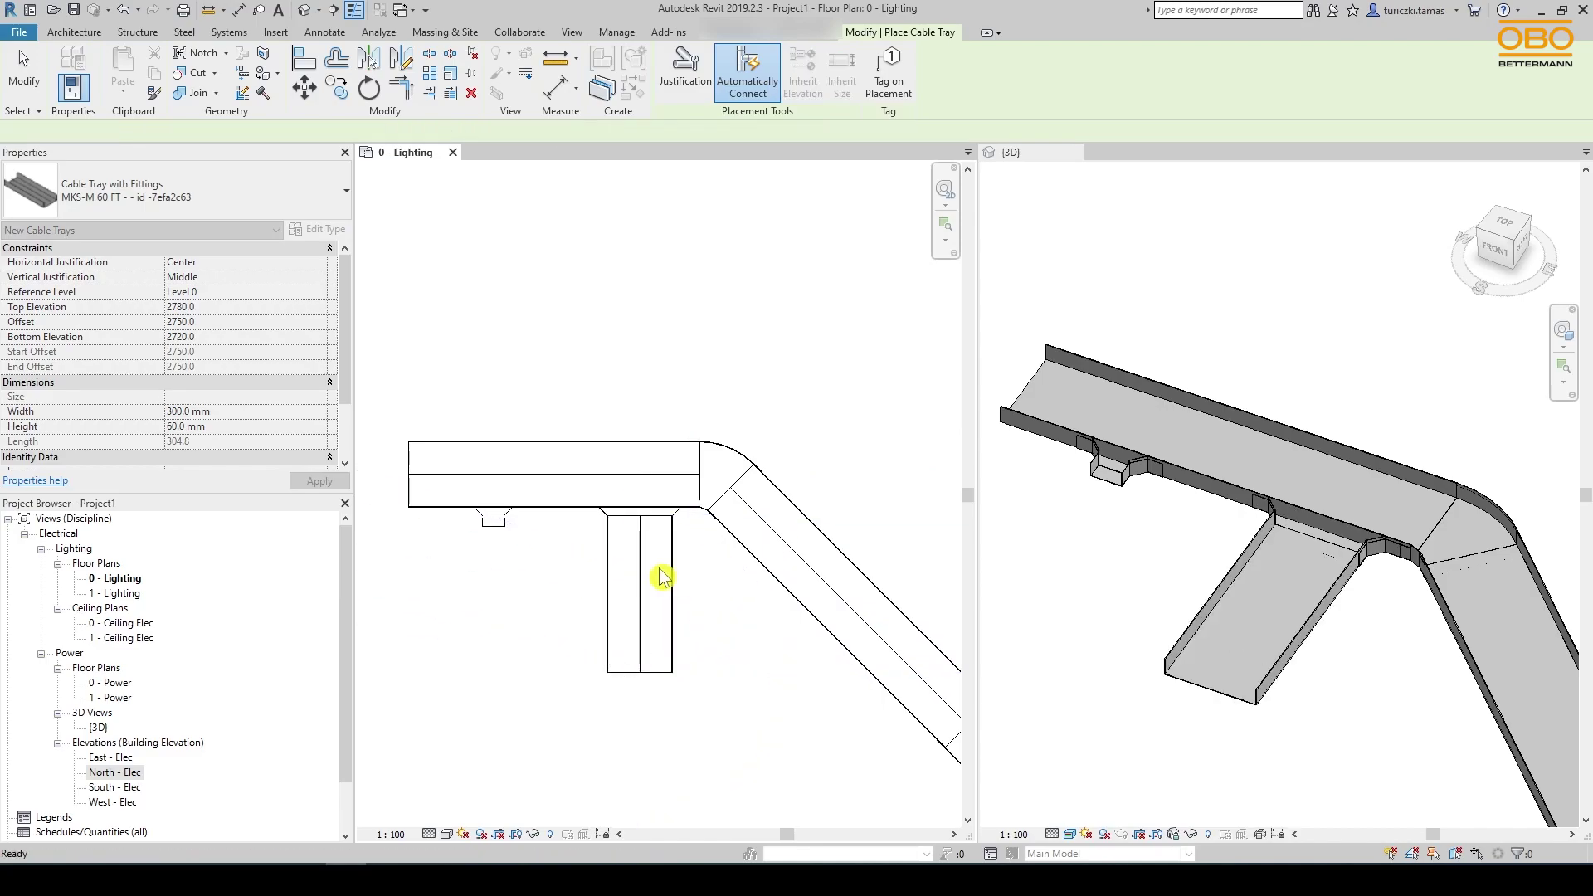
{"action": "left_click", "coordinate": [493, 516]}
{"action": "left_click", "coordinate": [492, 672]}
{"action": "key", "text": "Escape"}
{"action": "key", "text": "Escape"}
Widen the left branch tray to 600 mm
{"action": "left_click", "coordinate": [647, 581]}
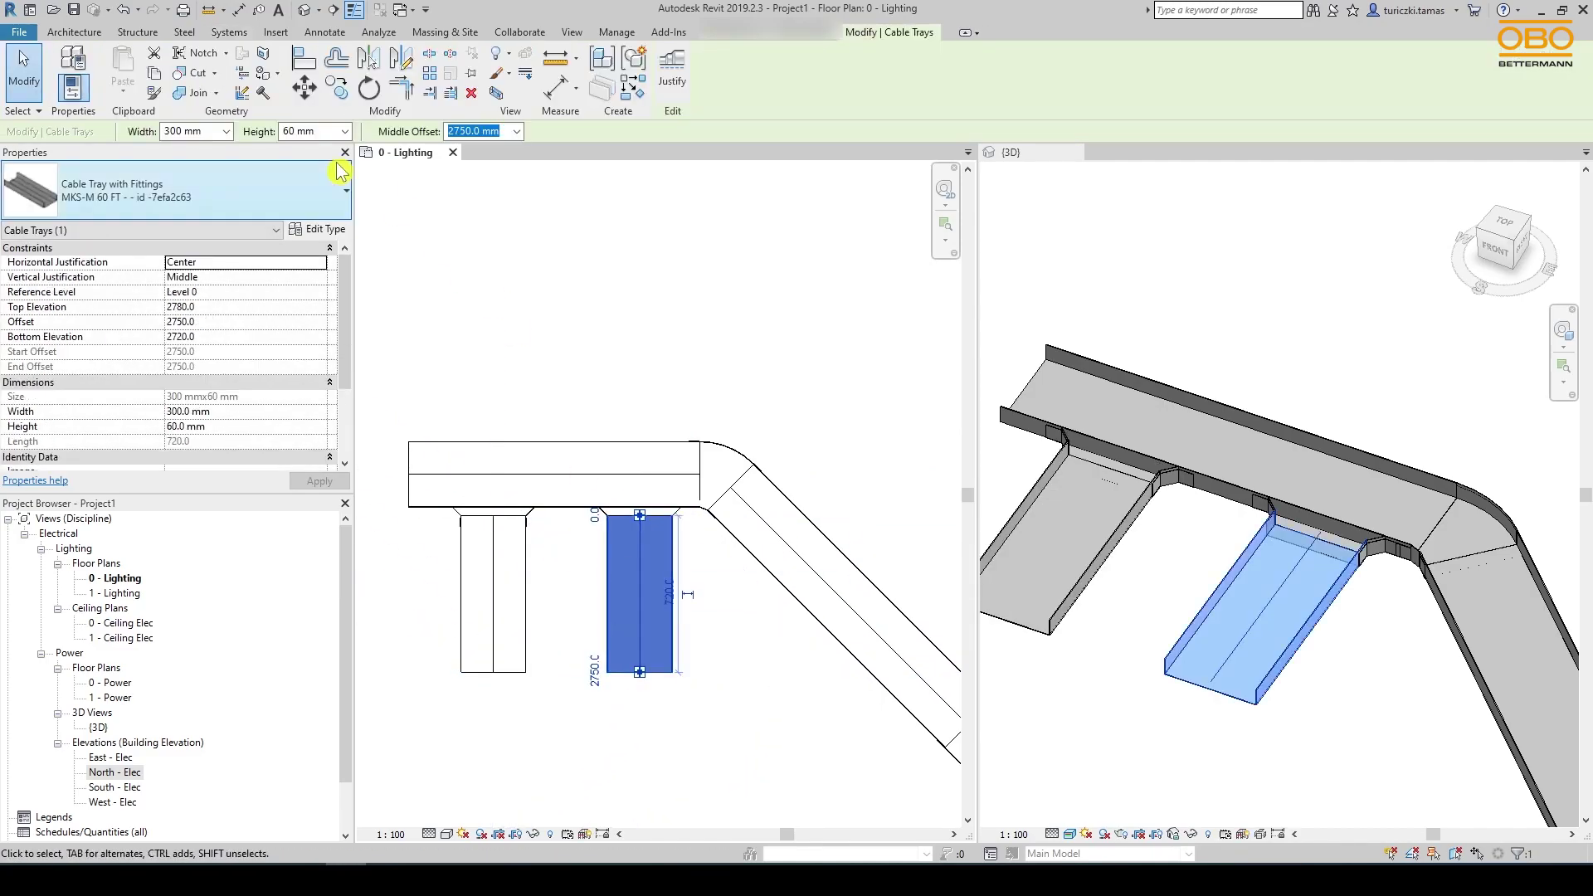
{"action": "left_click", "coordinate": [225, 131]}
{"action": "left_click", "coordinate": [202, 277]}
{"action": "left_click", "coordinate": [517, 572]}
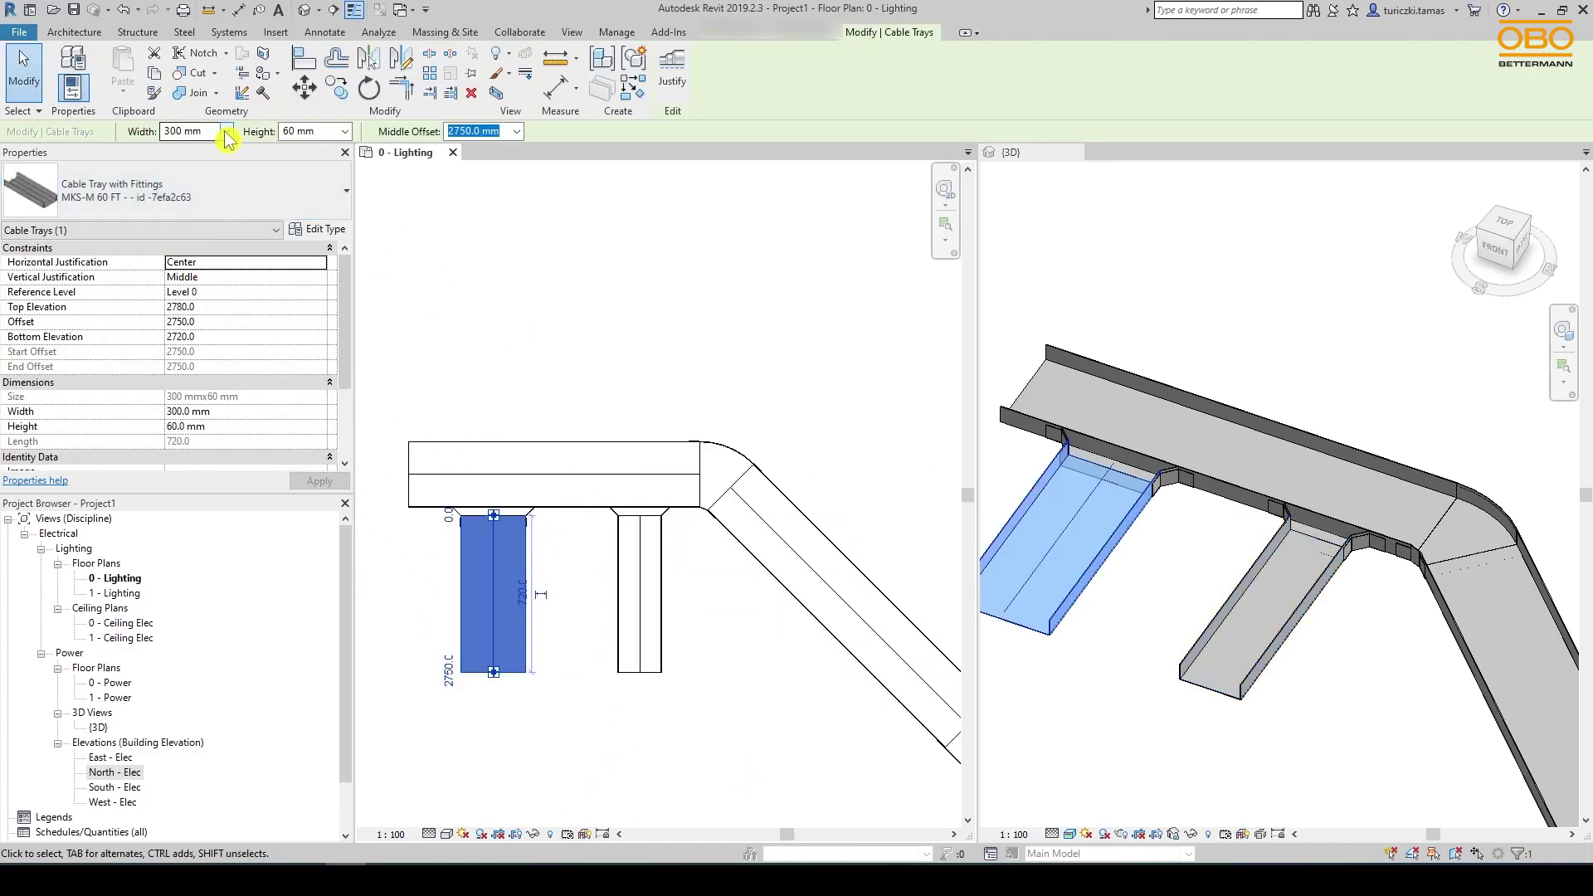
{"action": "left_click", "coordinate": [225, 131]}
{"action": "left_click", "coordinate": [178, 359]}
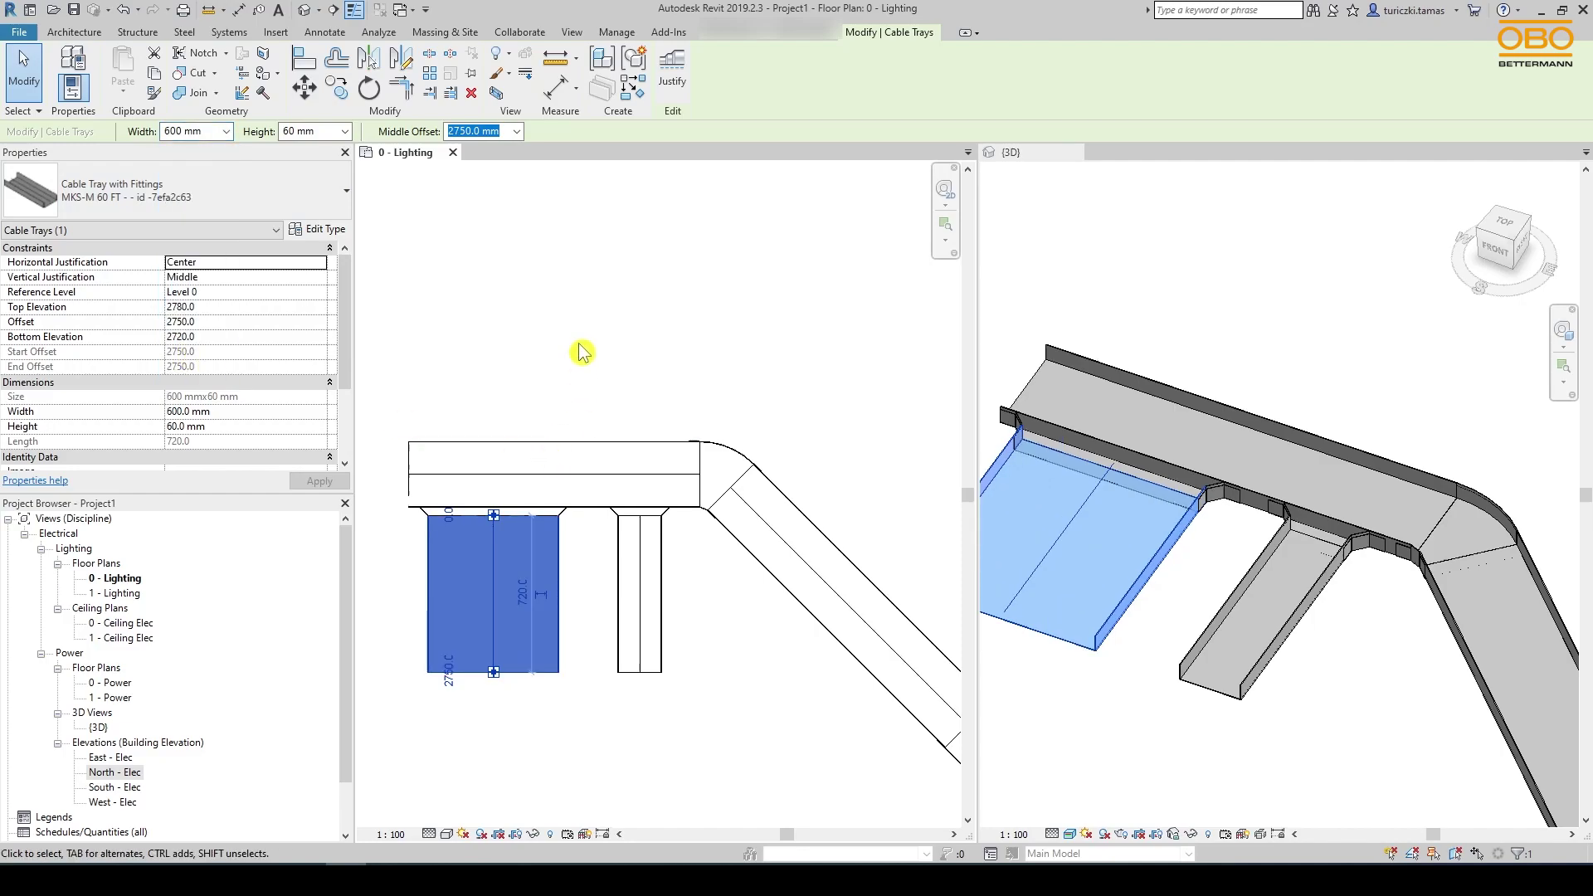
Undo the last change and start a new cable tray with CT
{"action": "key", "text": "ctrl+z"}
{"action": "key", "text": "c"}
{"action": "key", "text": "t"}
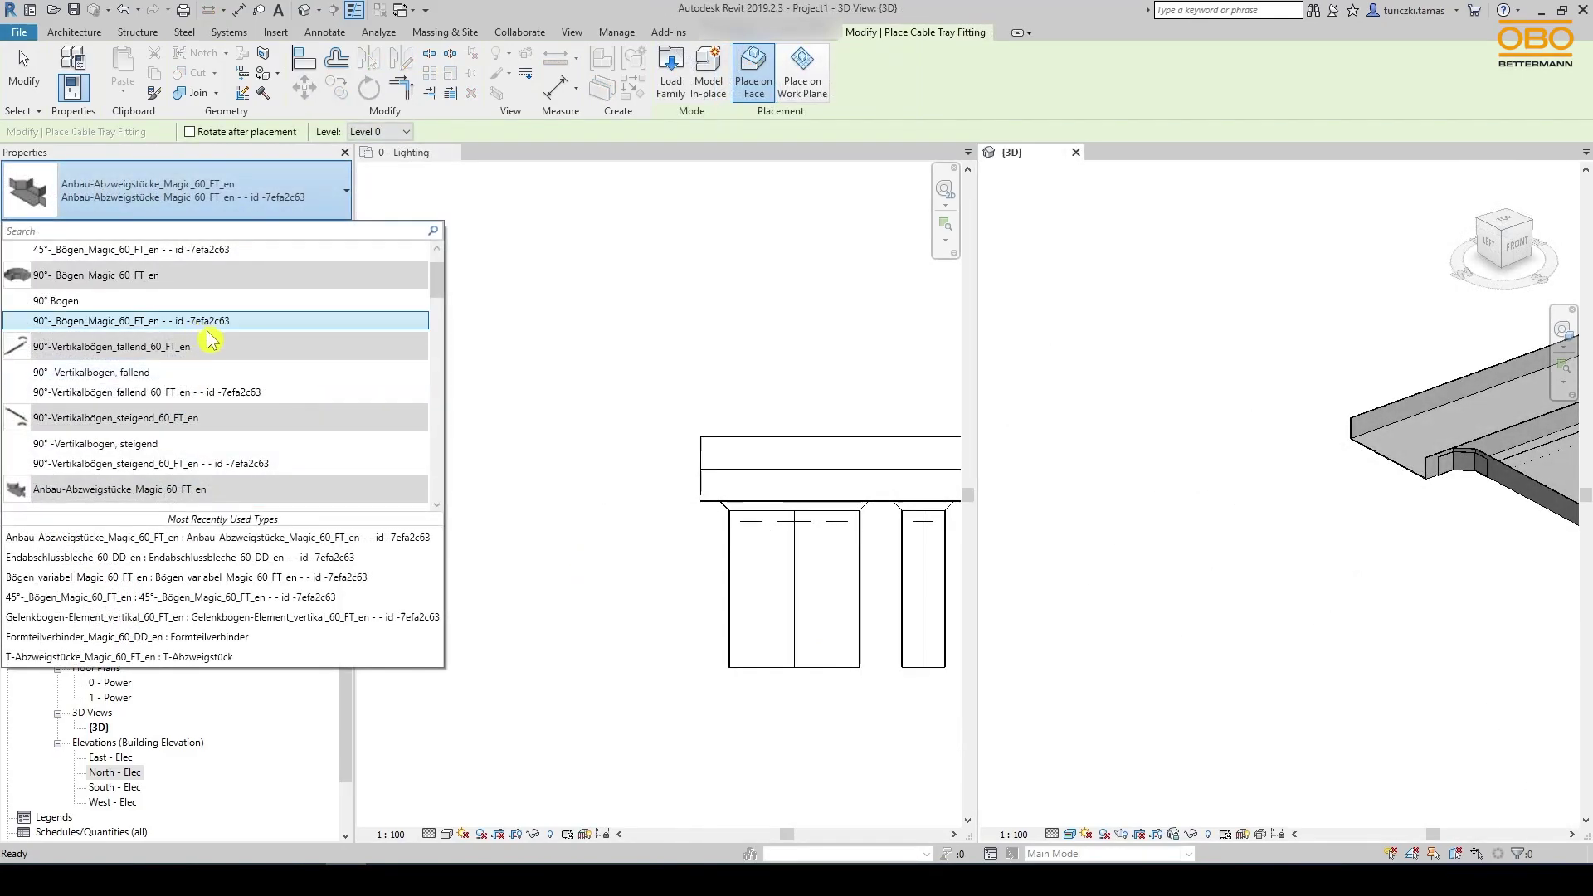
Attach a Gelenkbogen-Element_vertikal_60_FT_en bend to the tray end
{"action": "scroll", "coordinate": [312, 331], "scroll_direction": "up", "scroll_amount": 1}
{"action": "scroll", "coordinate": [197, 338], "scroll_direction": "down", "scroll_amount": 1}
{"action": "scroll", "coordinate": [194, 332], "scroll_direction": "down", "scroll_amount": 6}
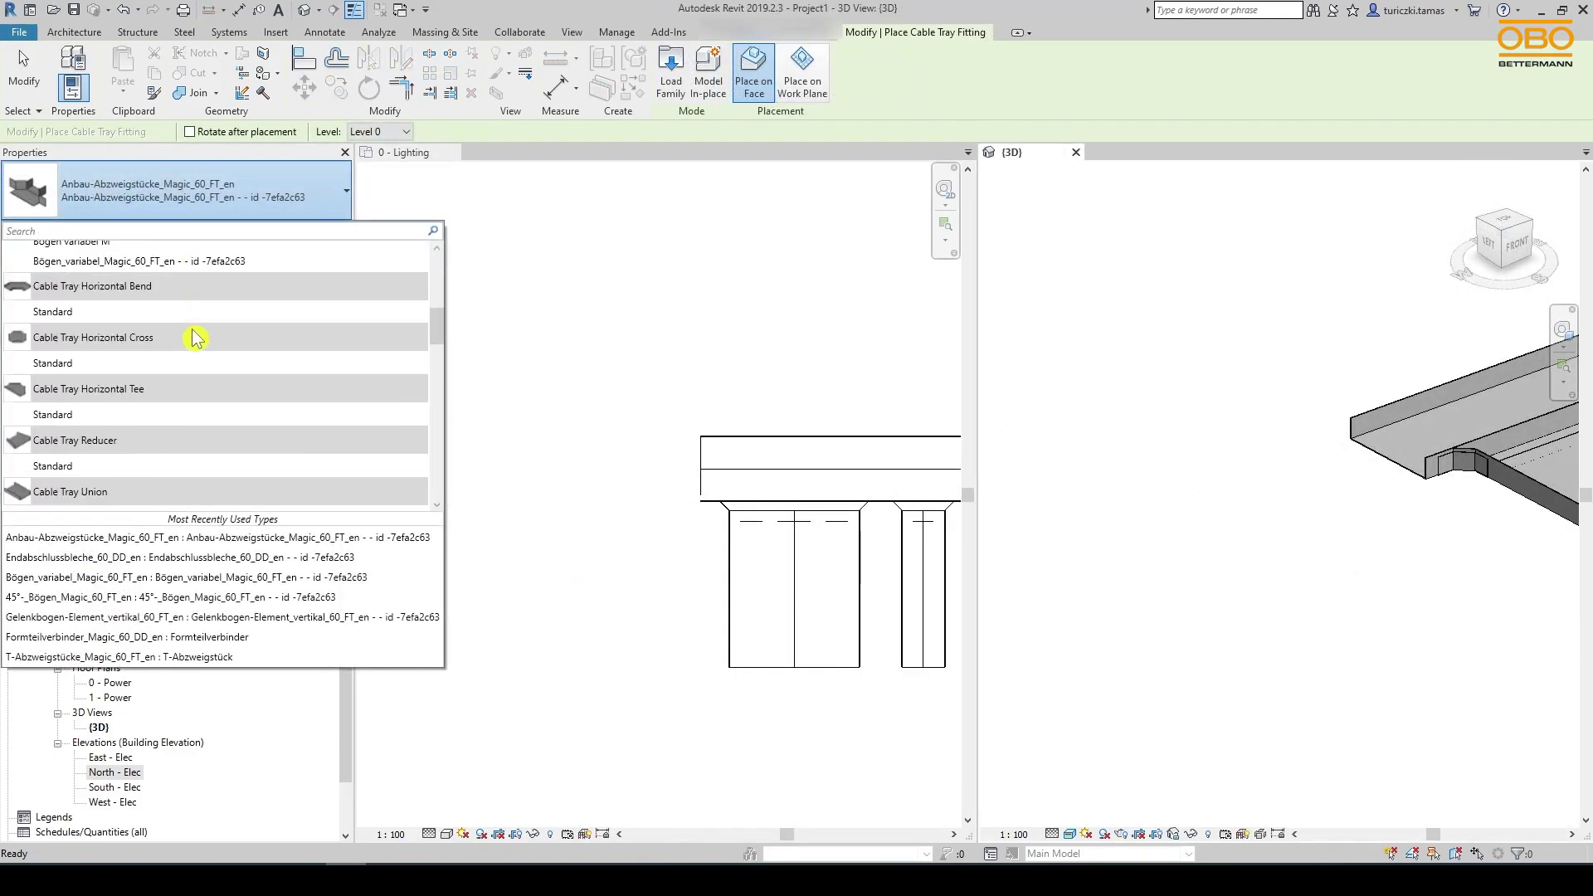
{"action": "scroll", "coordinate": [193, 336], "scroll_direction": "down", "scroll_amount": 2}
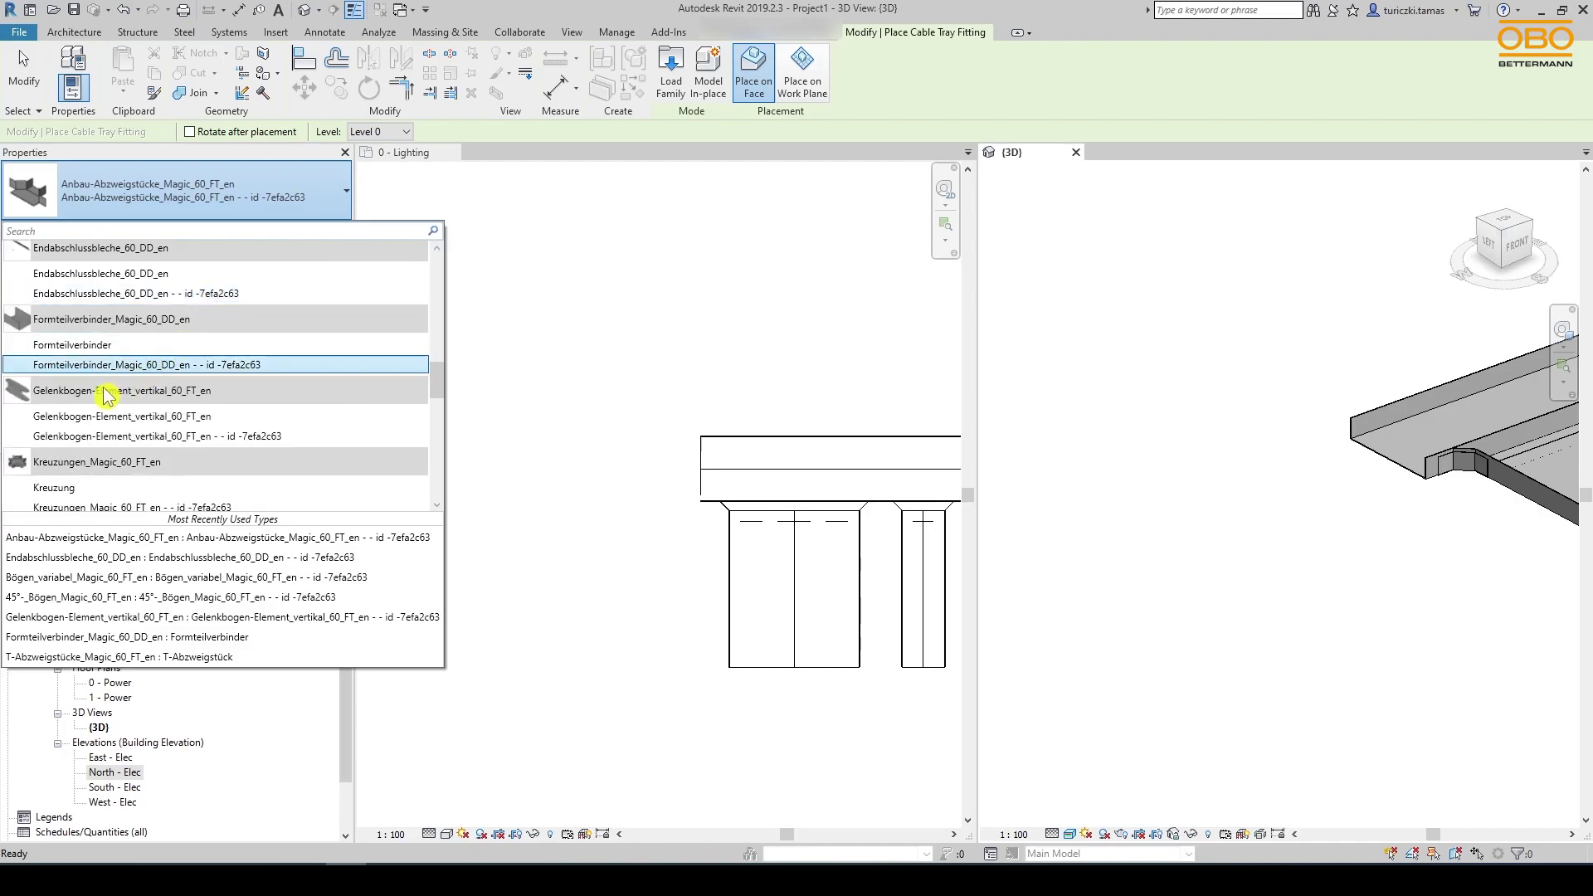
{"action": "left_click", "coordinate": [91, 437]}
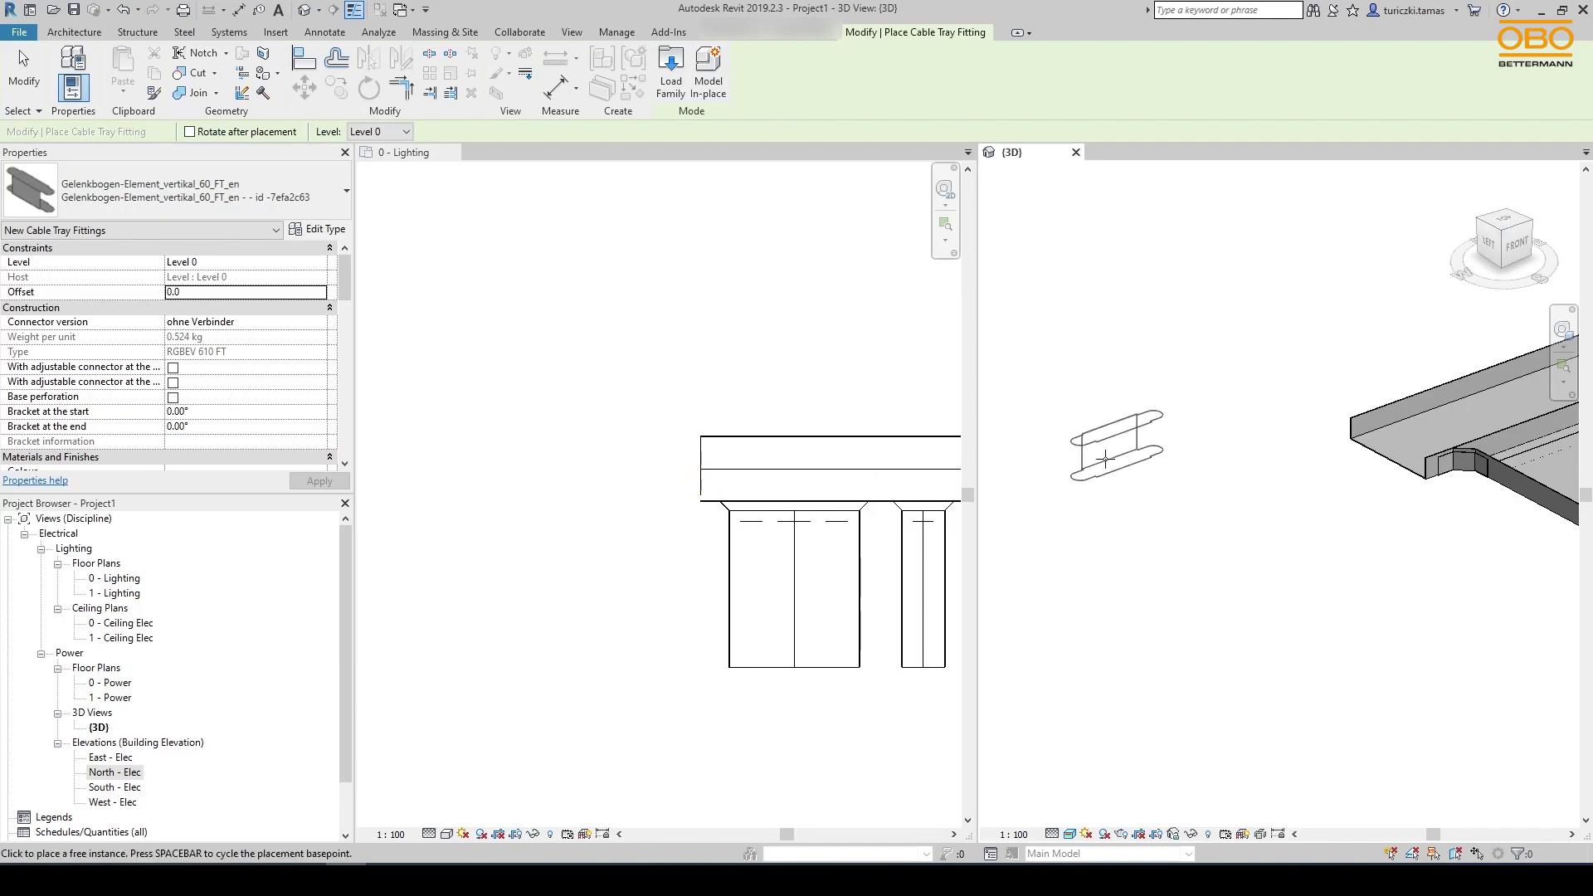
{"action": "left_click", "coordinate": [1374, 462]}
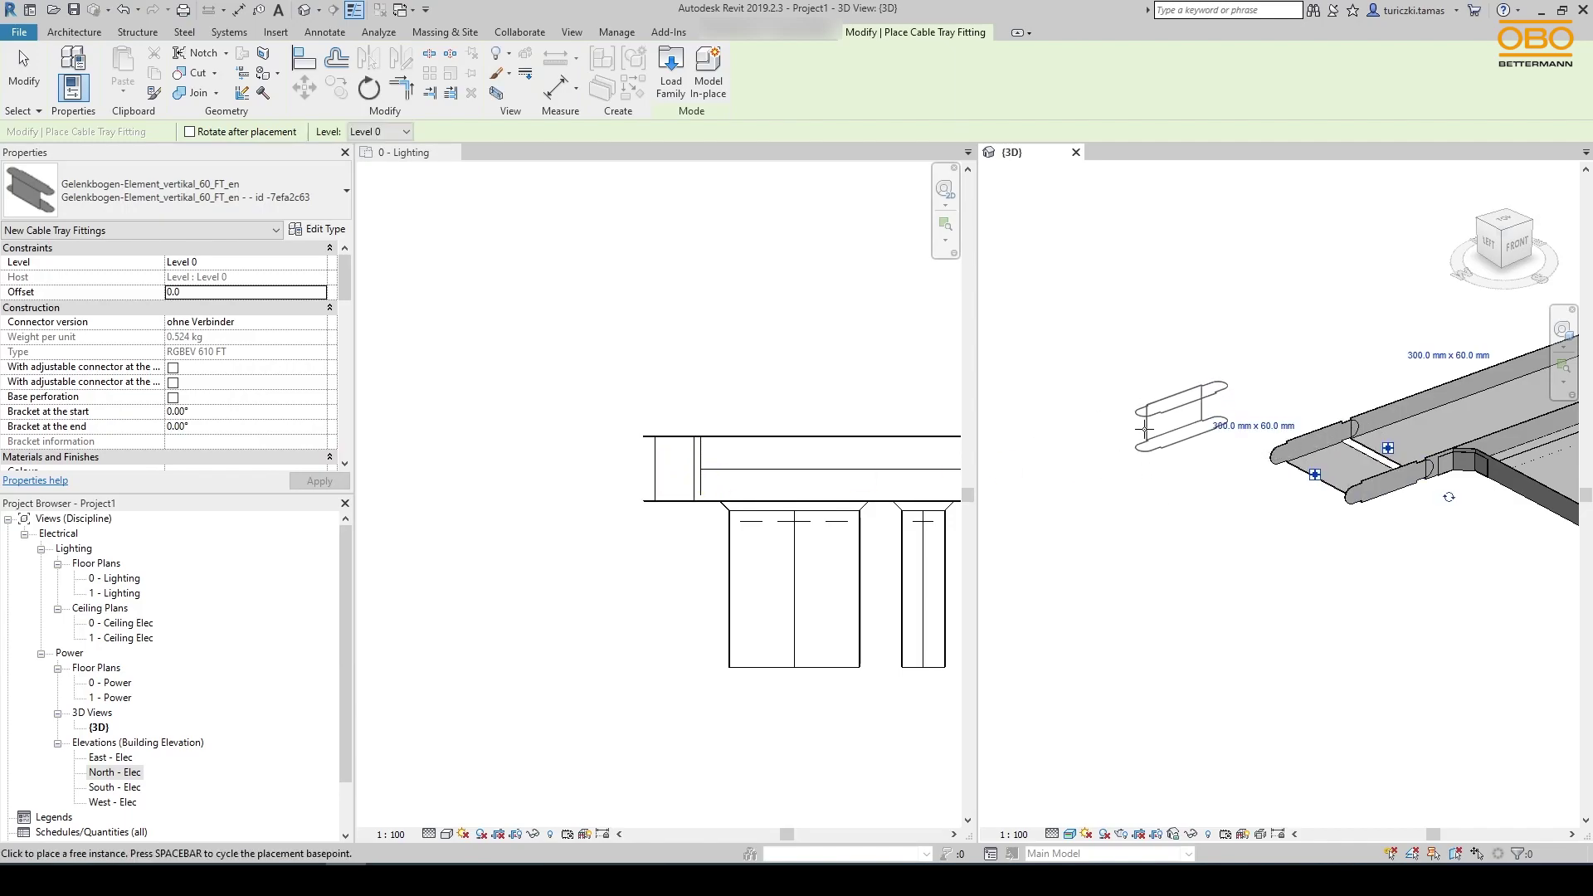
{"action": "key", "text": "Escape"}
Enable the bend's adjustable connector and set its Bracket at the start to 30°
{"action": "left_click", "coordinate": [1297, 462]}
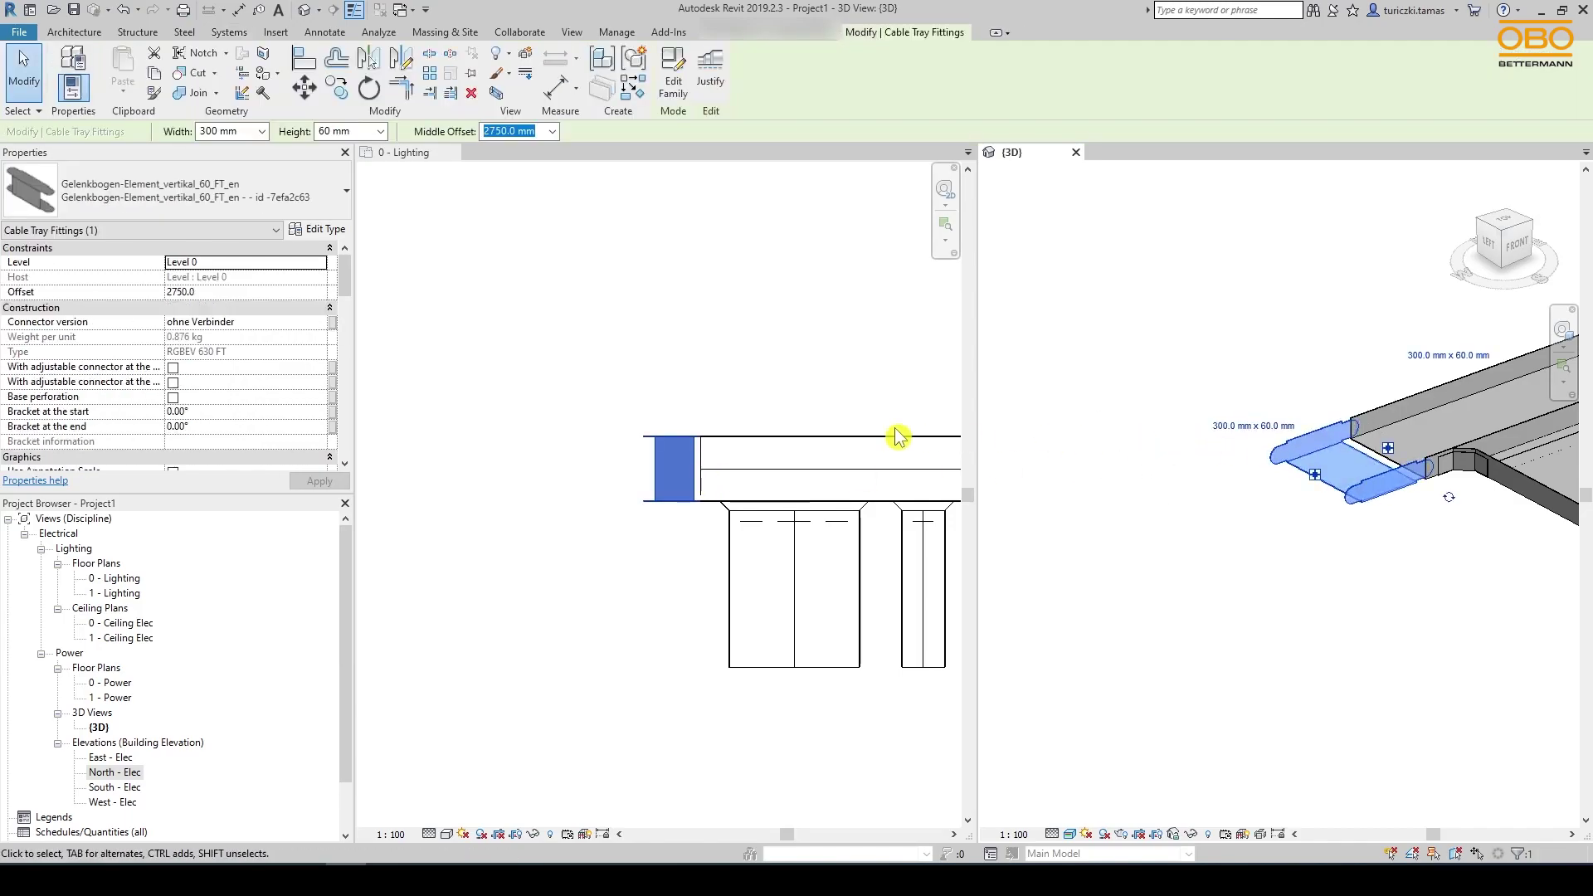
{"action": "left_click", "coordinate": [174, 368]}
{"action": "left_click", "coordinate": [169, 411]}
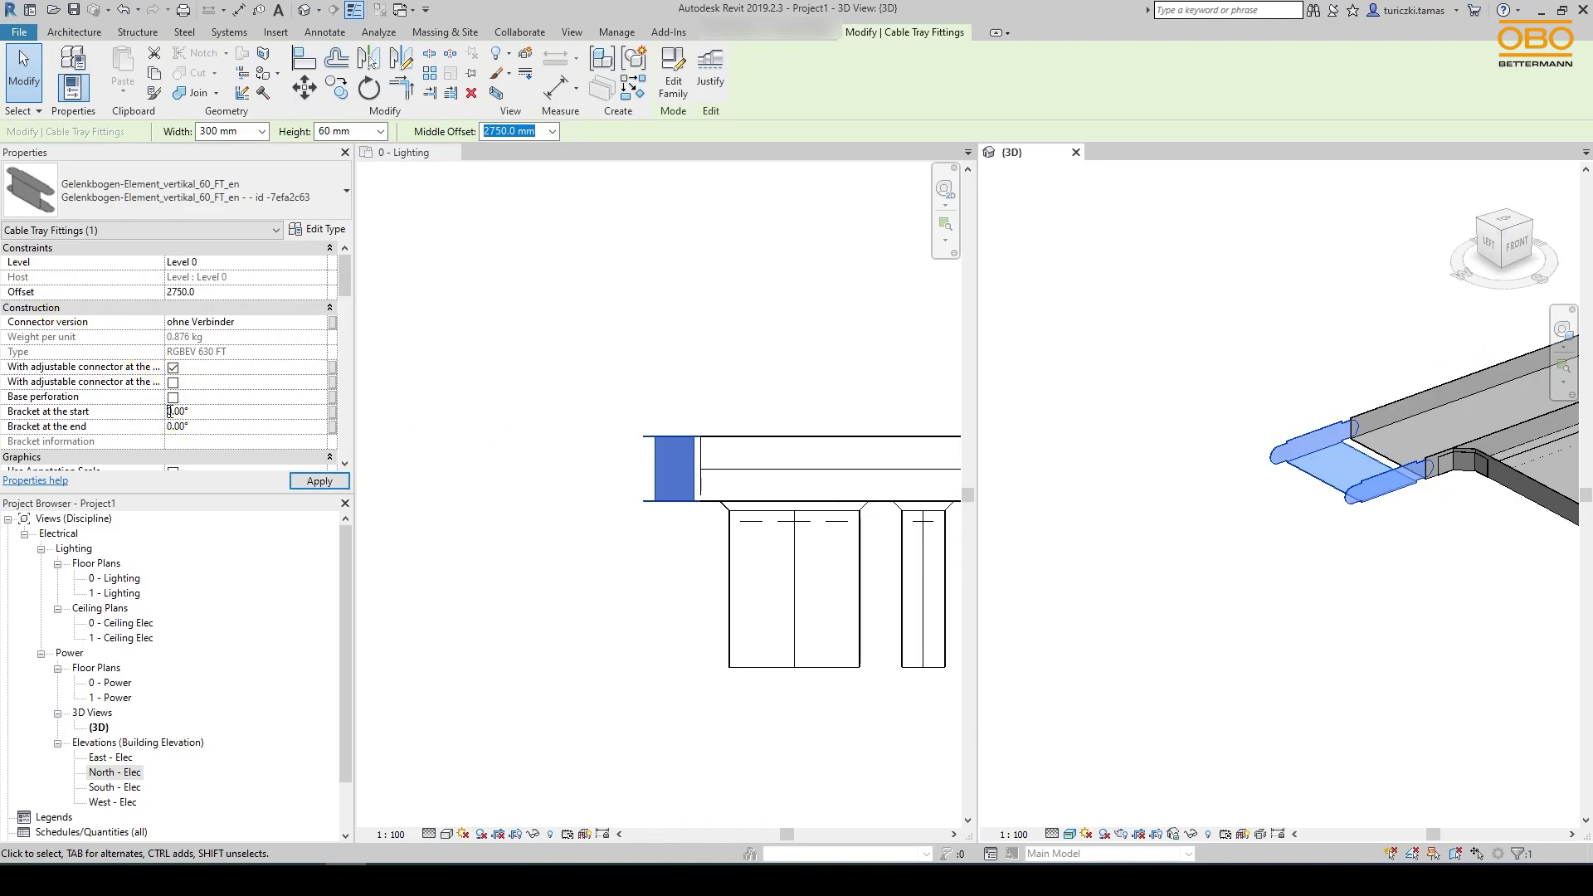
{"action": "left_click", "coordinate": [305, 483]}
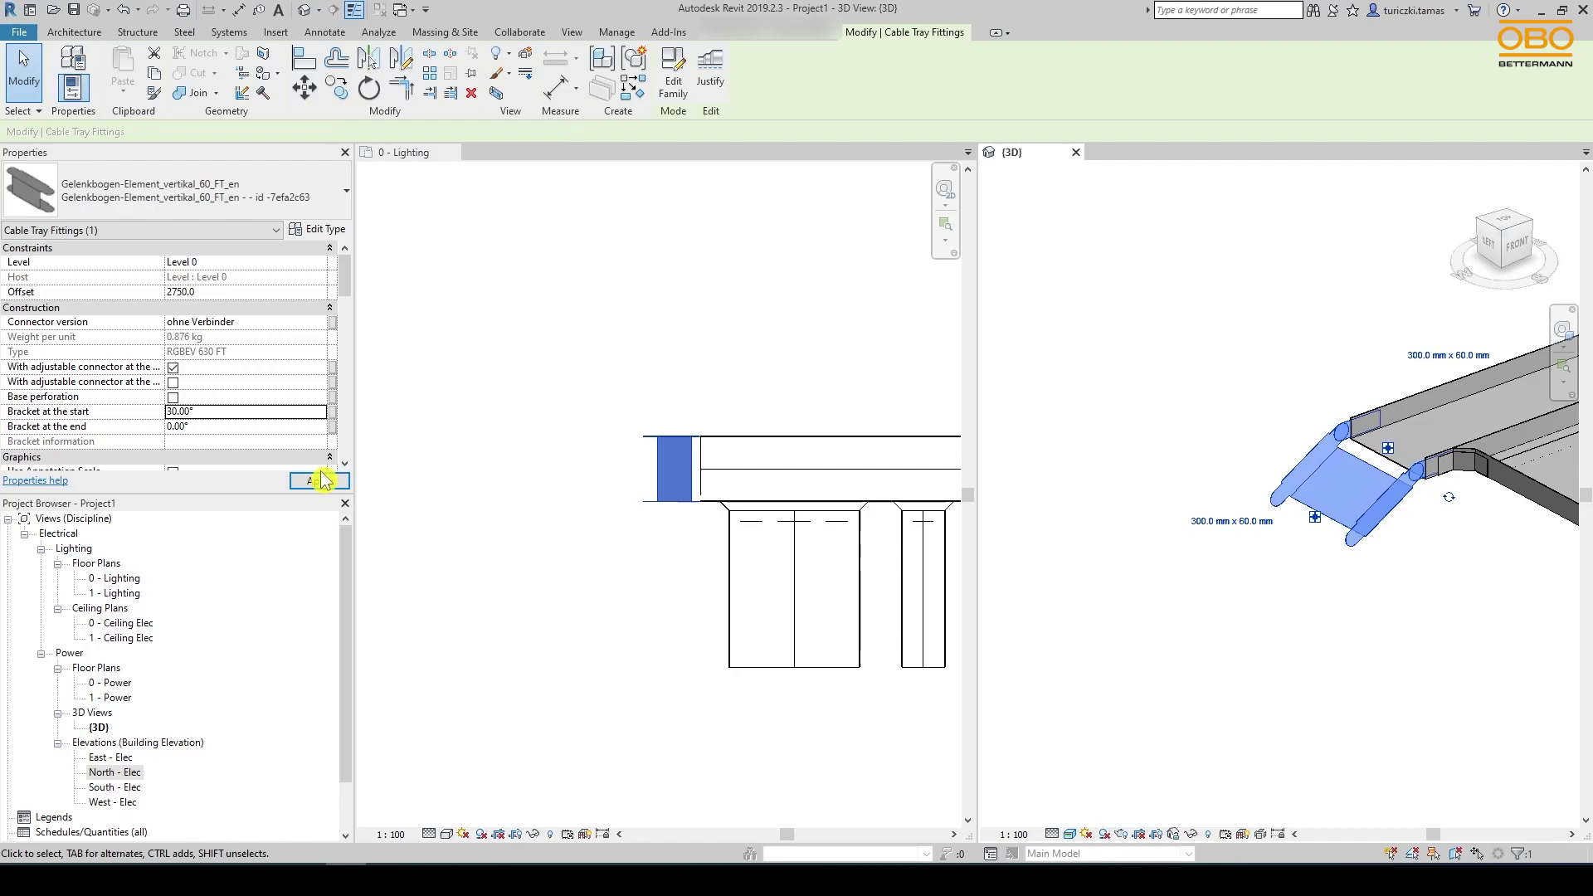
{"action": "left_click", "coordinate": [1187, 398]}
{"action": "left_click", "coordinate": [1299, 474]}
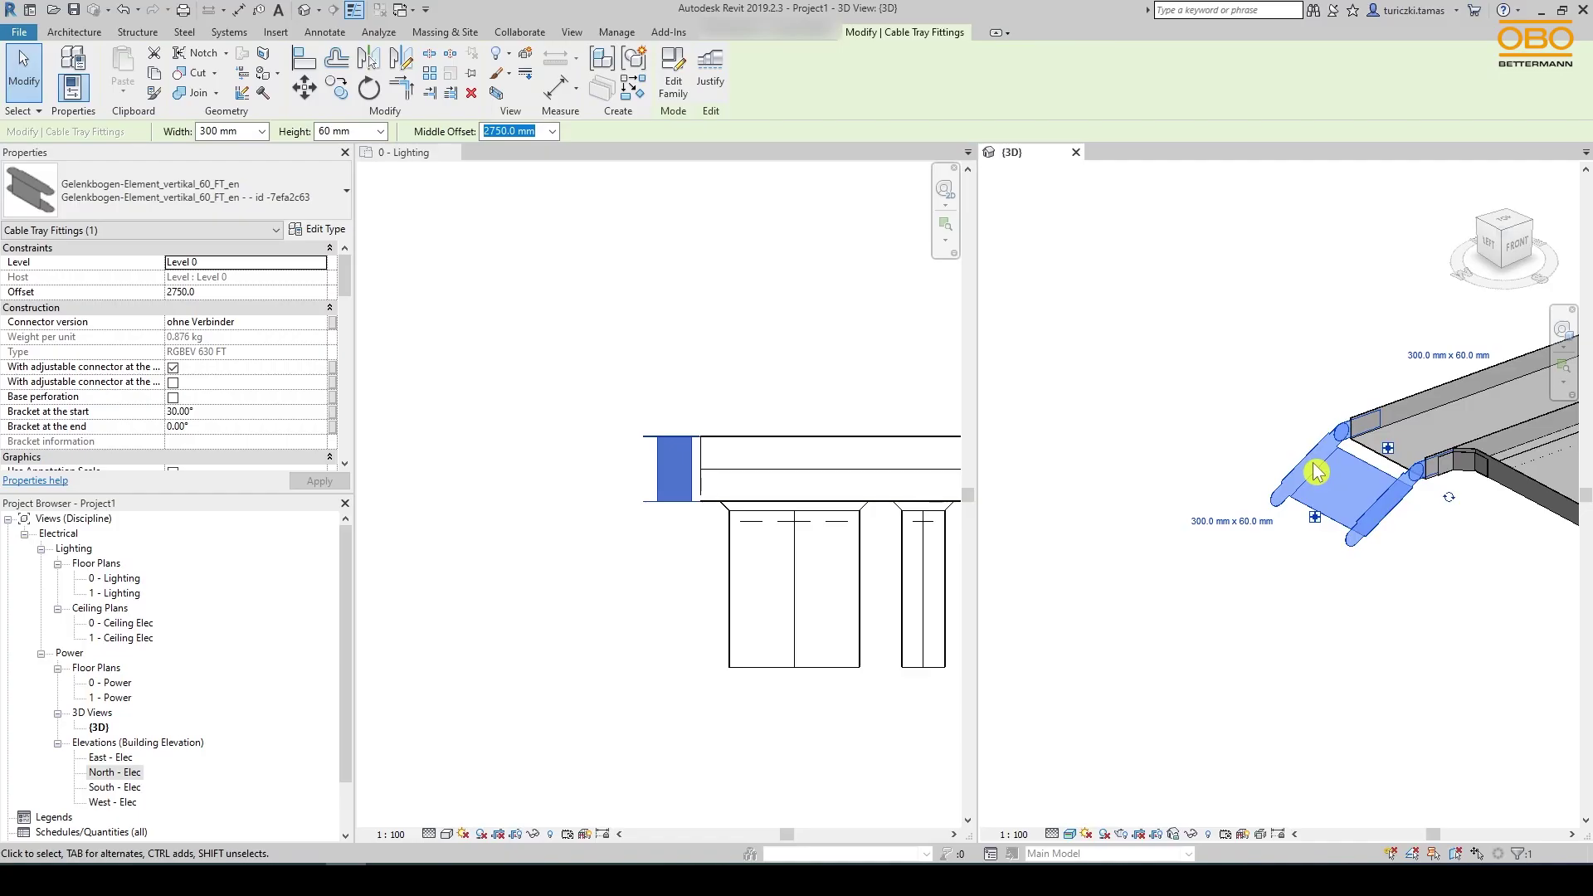
{"action": "right_click", "coordinate": [1314, 469]}
Chain a second Gelenkbogen element, flip it, and set its start bracket to -30°
{"action": "left_click", "coordinate": [1379, 171]}
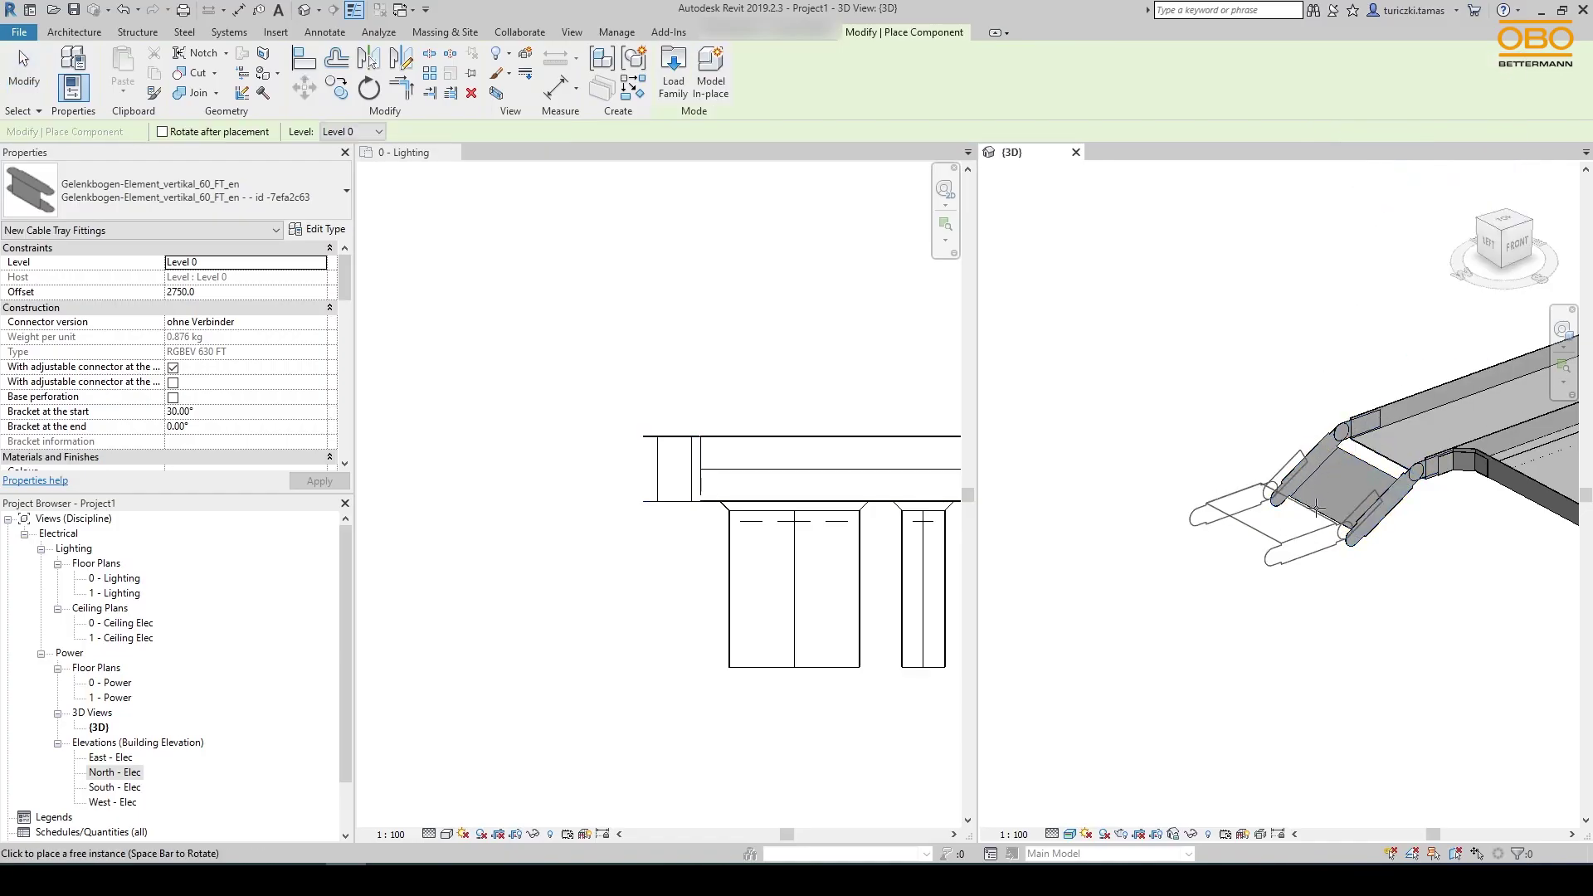
{"action": "key", "text": "Escape"}
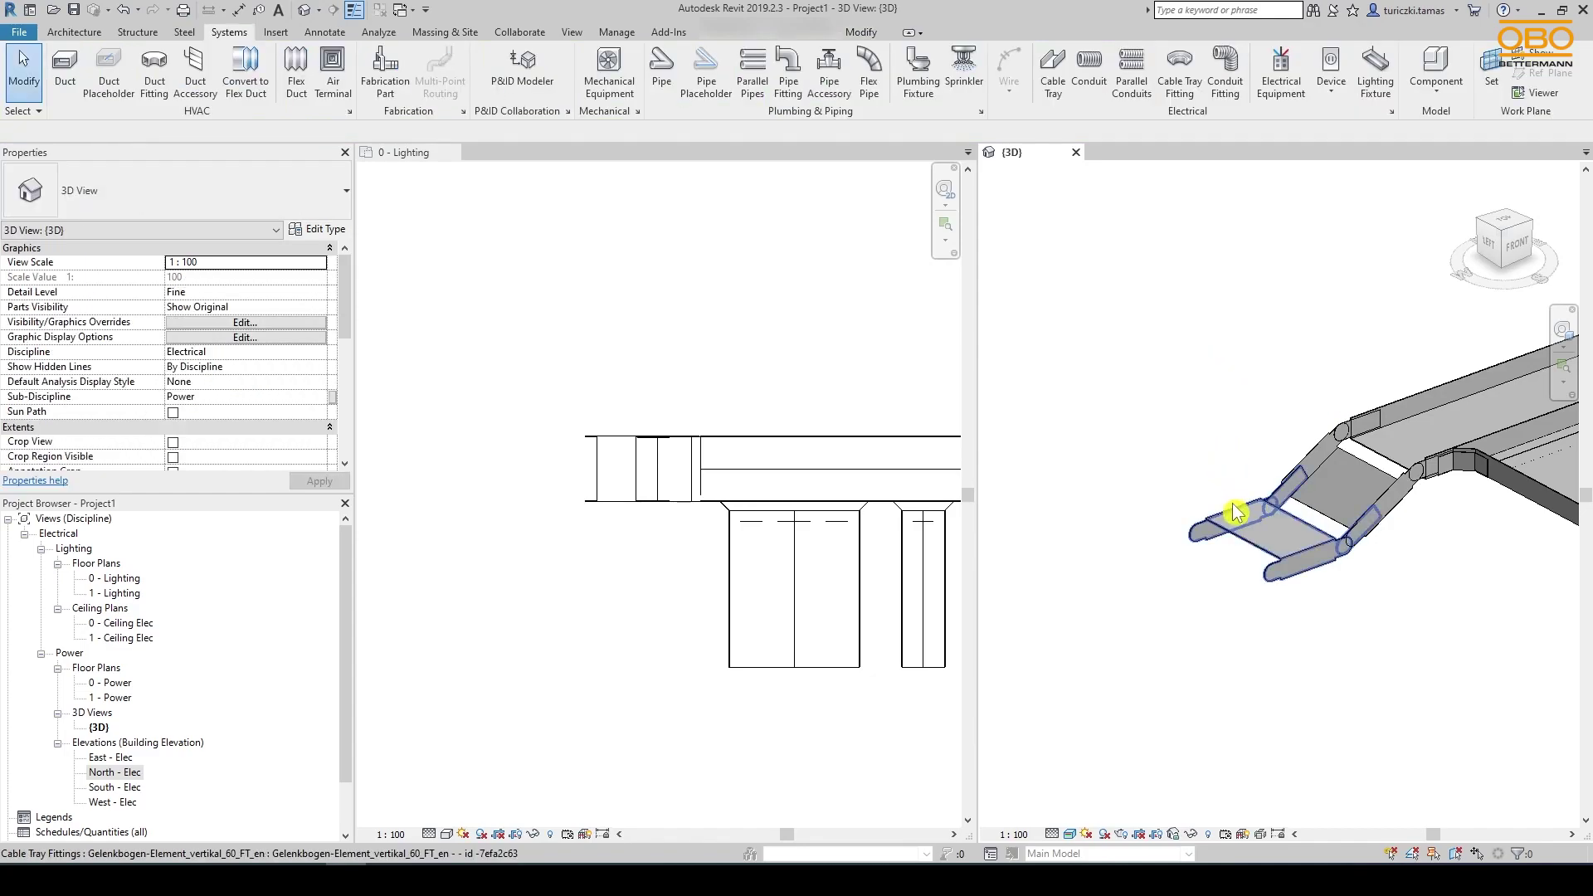
{"action": "left_click", "coordinate": [1241, 509]}
{"action": "left_click", "coordinate": [1340, 417]}
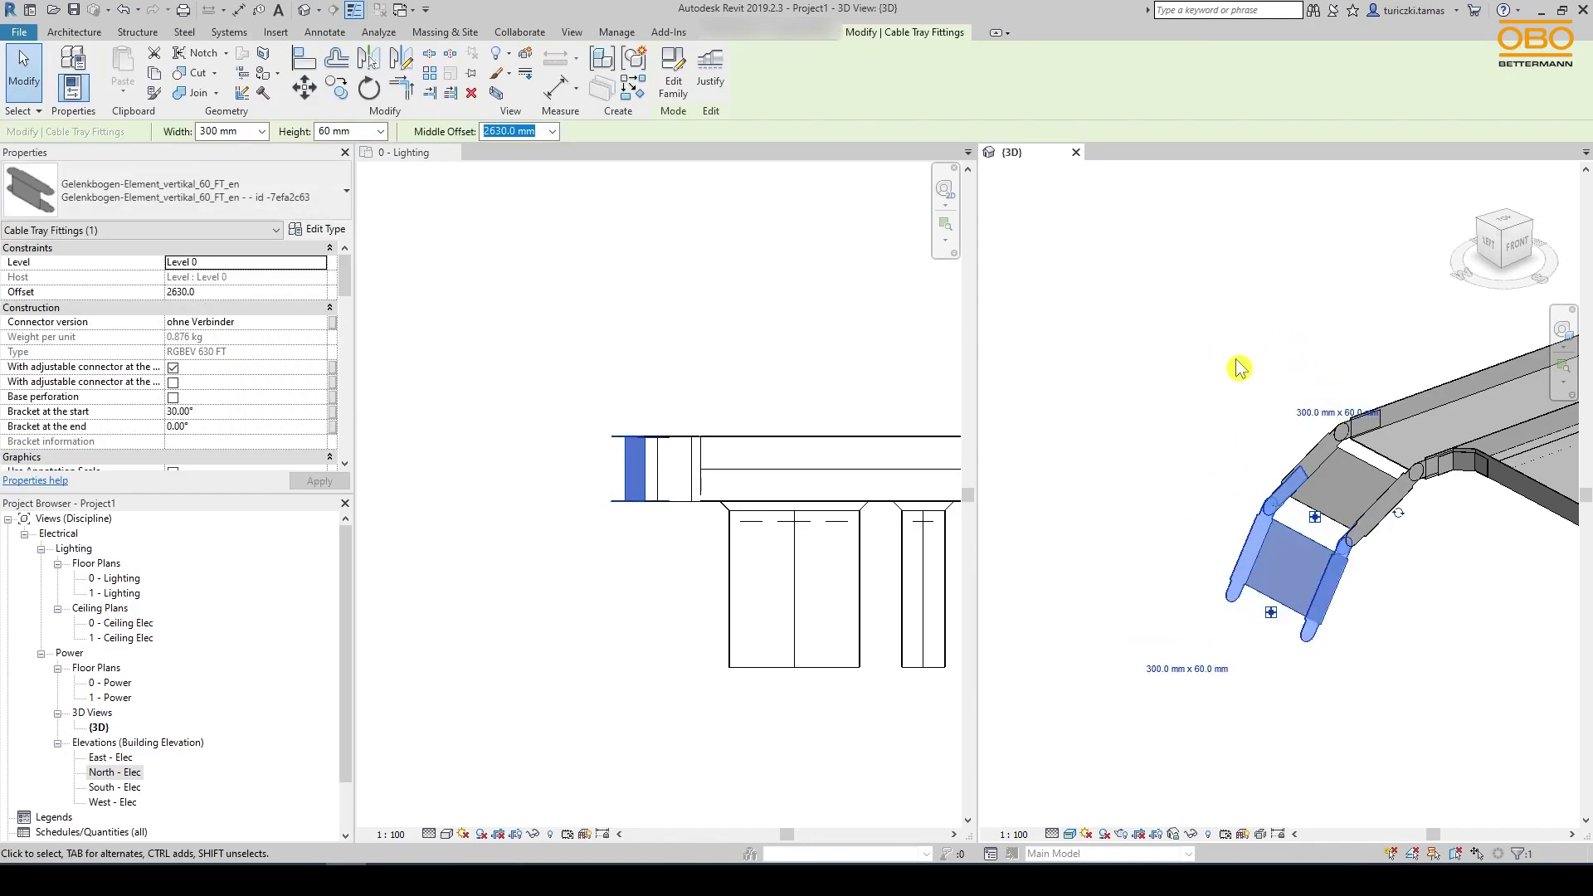
{"action": "left_click", "coordinate": [170, 410]}
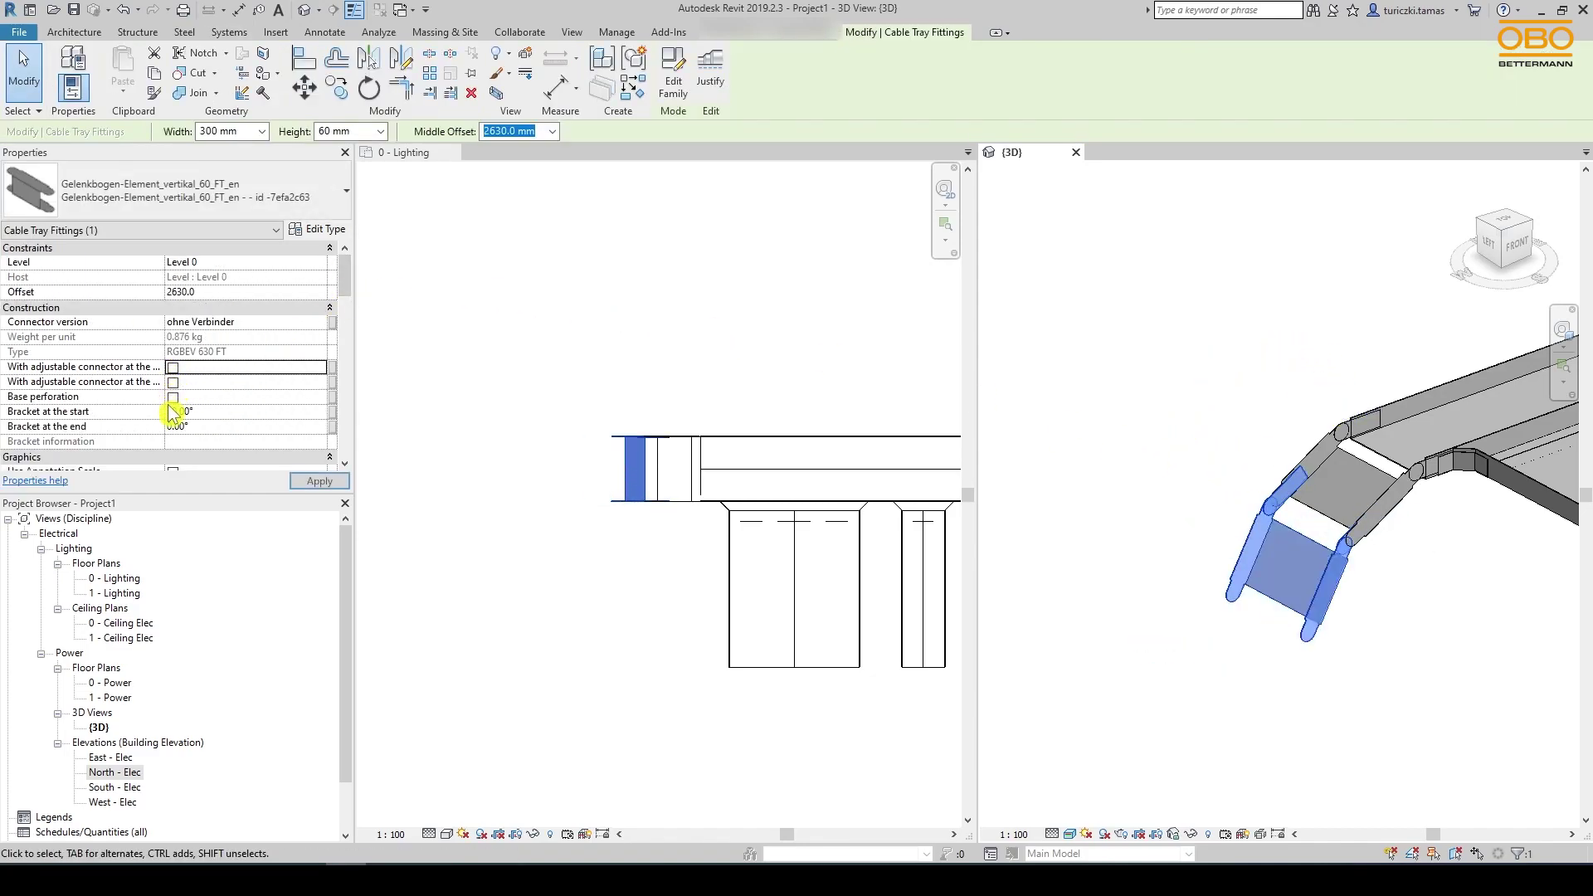
{"action": "left_click", "coordinate": [300, 482]}
{"action": "left_click", "coordinate": [1224, 380]}
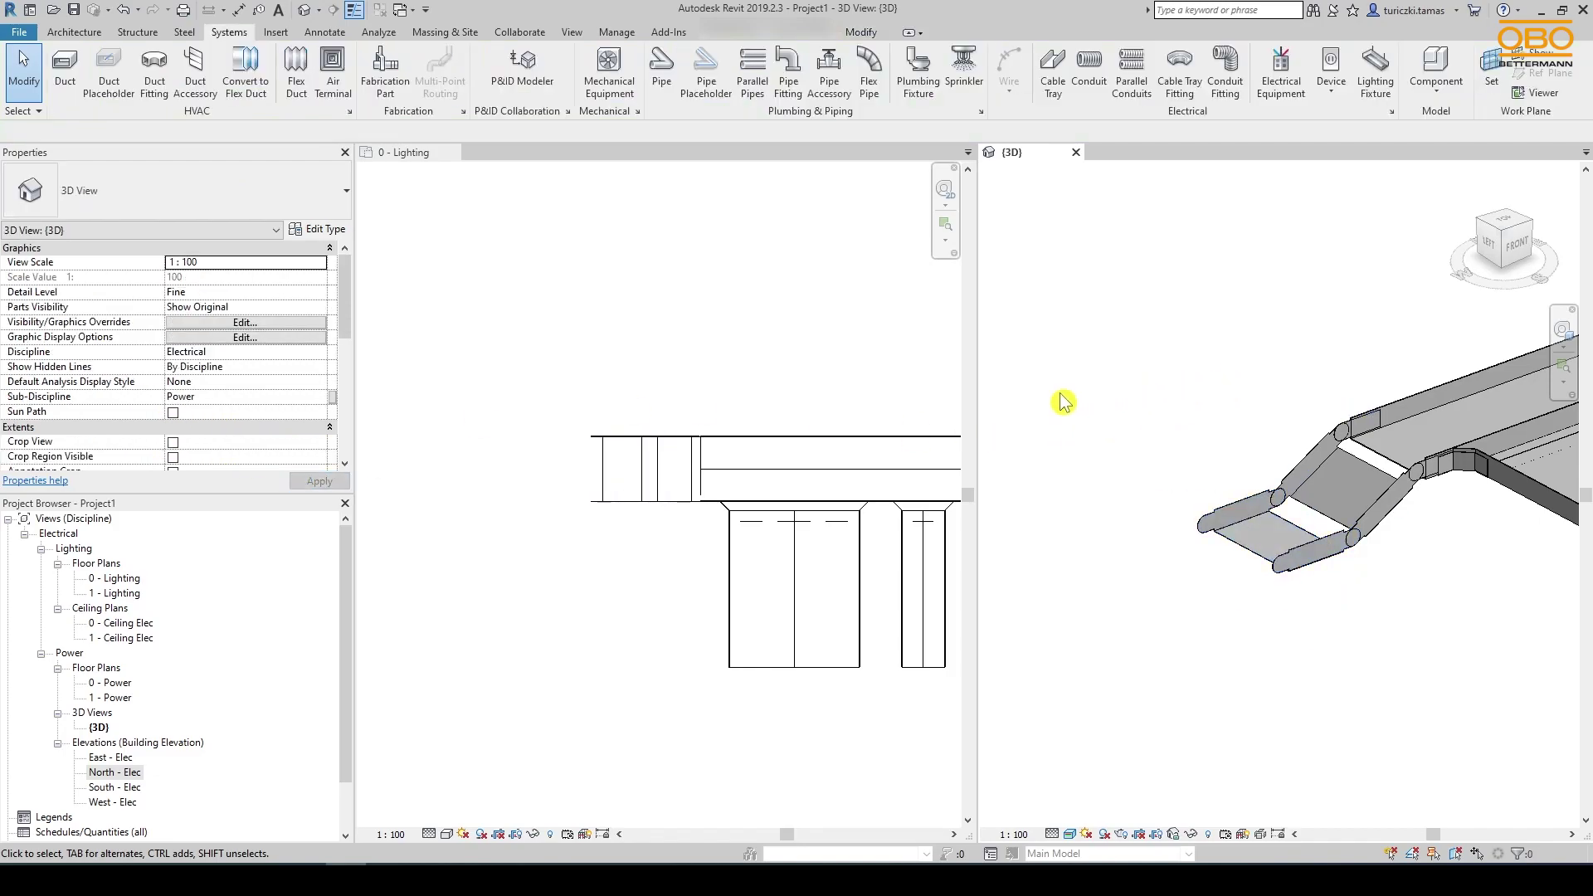
Add another identical Gelenkbogen element at the end of the chain
{"action": "right_click", "coordinate": [1270, 540]}
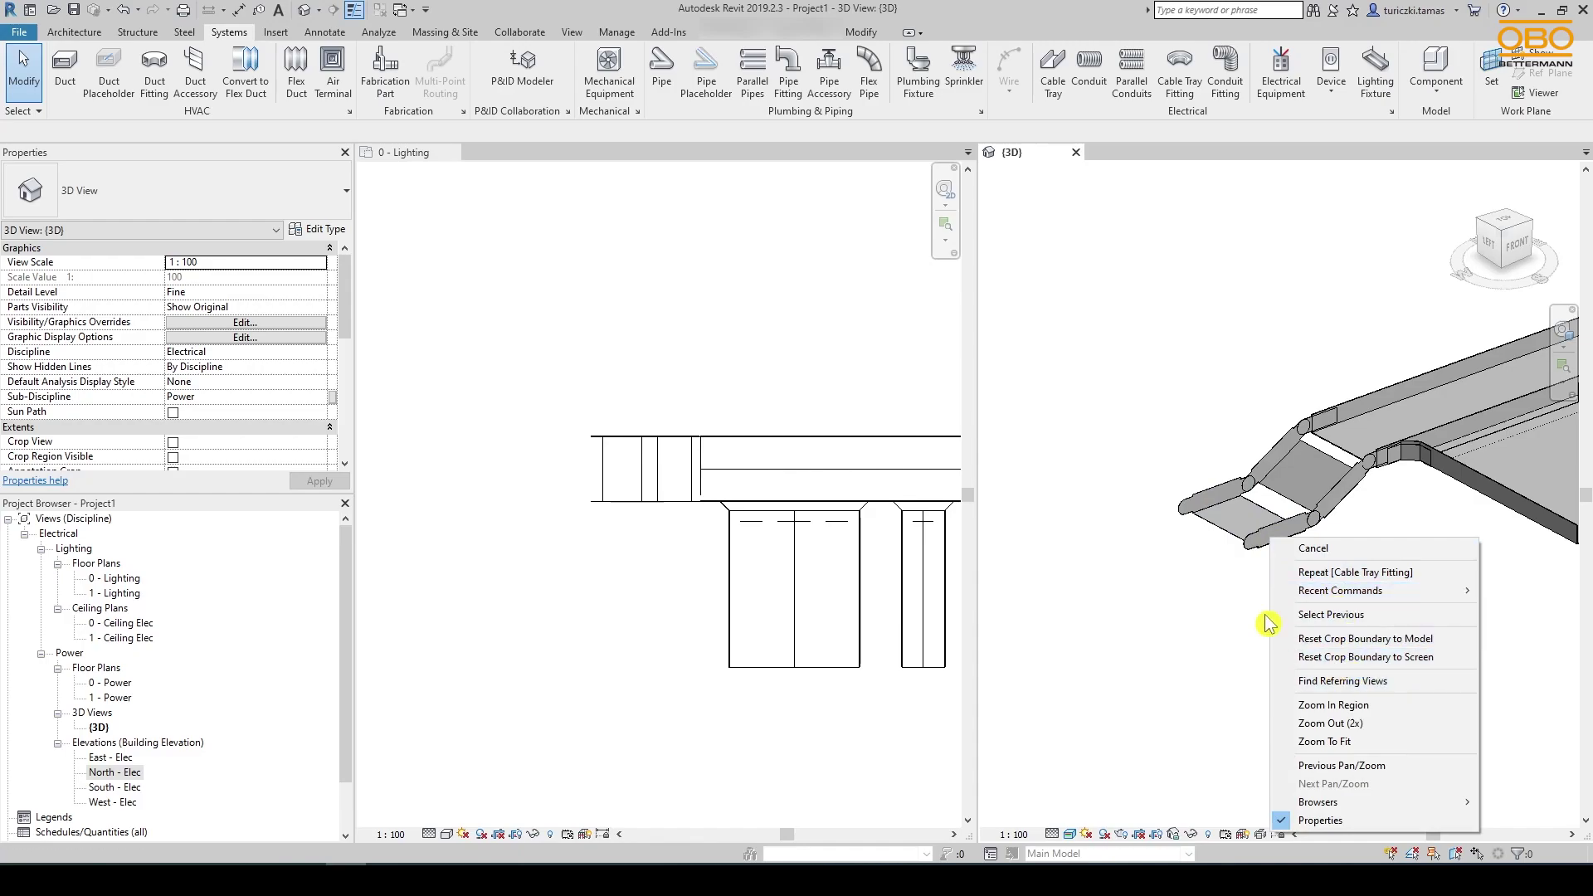
{"action": "left_click", "coordinate": [1267, 624]}
{"action": "left_click", "coordinate": [1237, 535]}
{"action": "right_click", "coordinate": [1267, 535]}
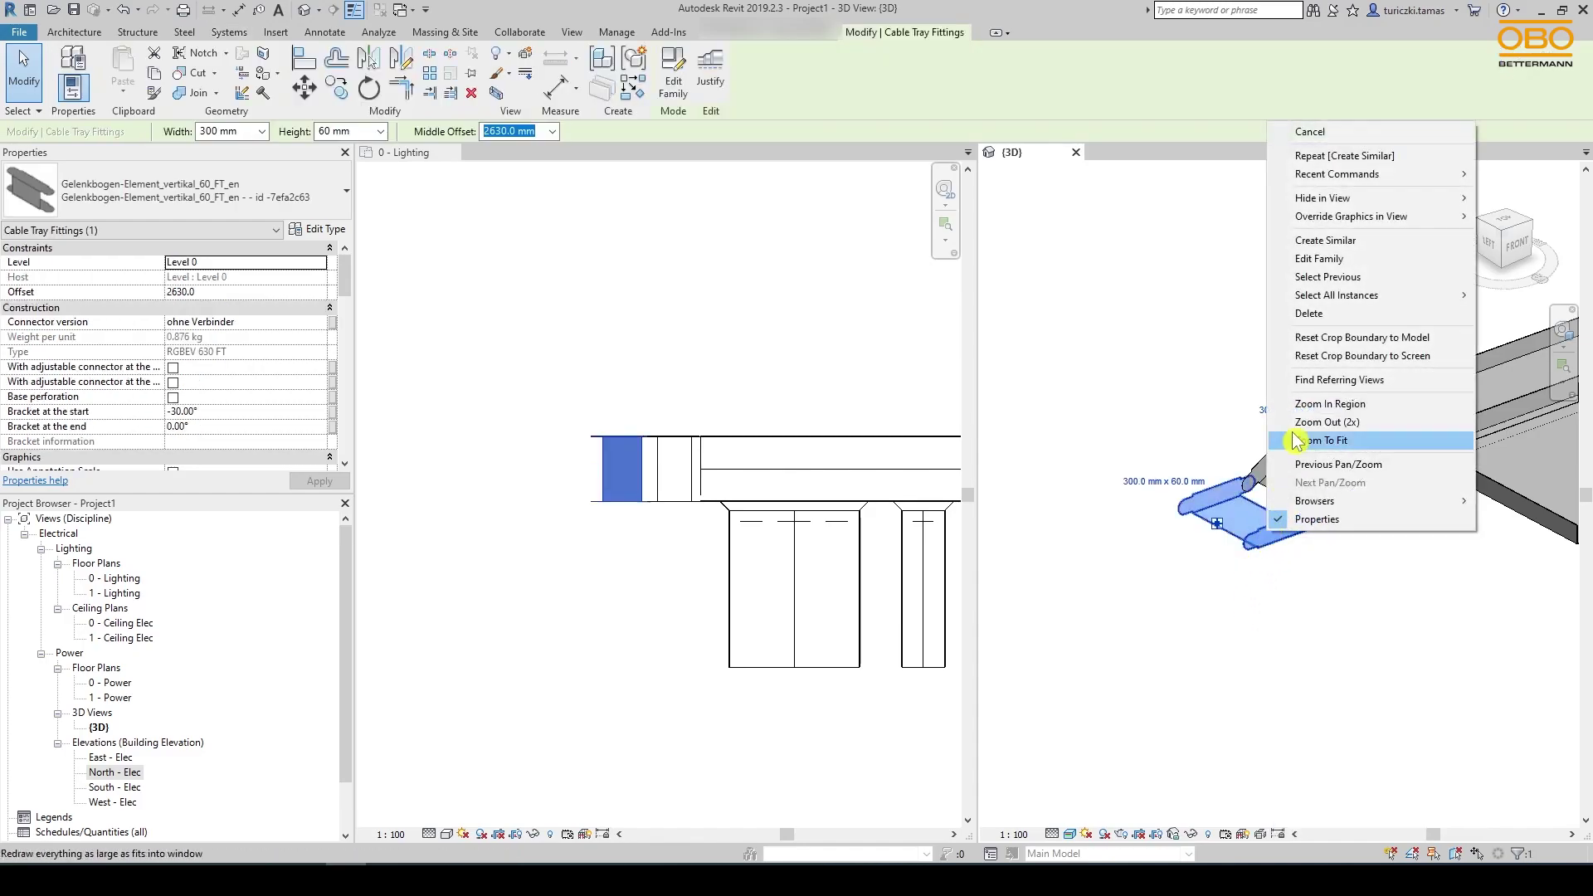
{"action": "left_click", "coordinate": [1325, 242]}
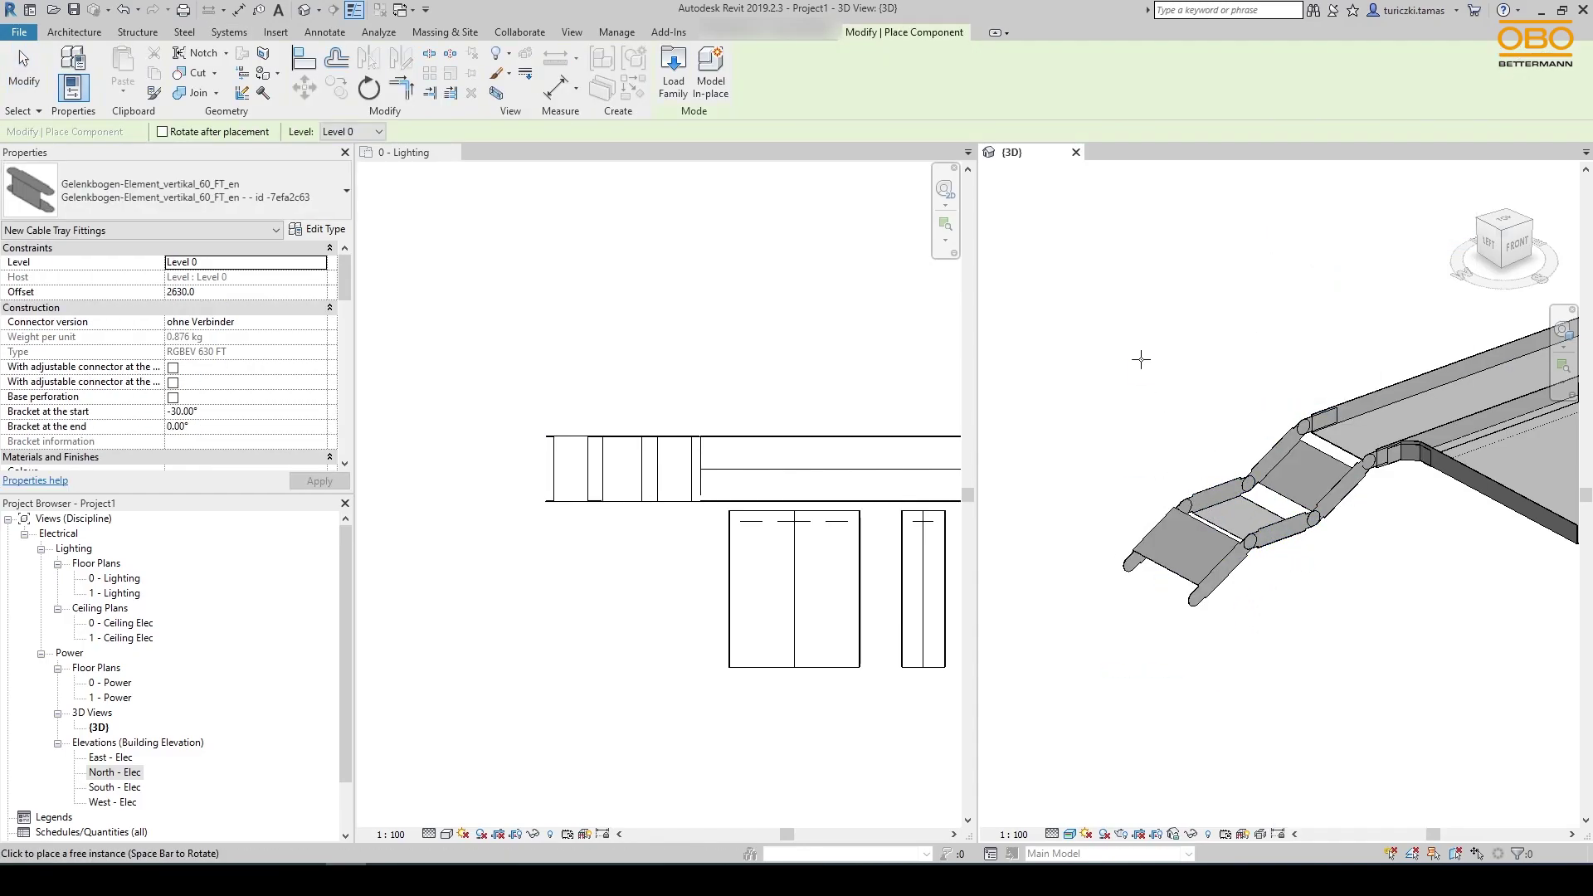
{"action": "key", "text": "Escape"}
{"action": "left_click", "coordinate": [1162, 518]}
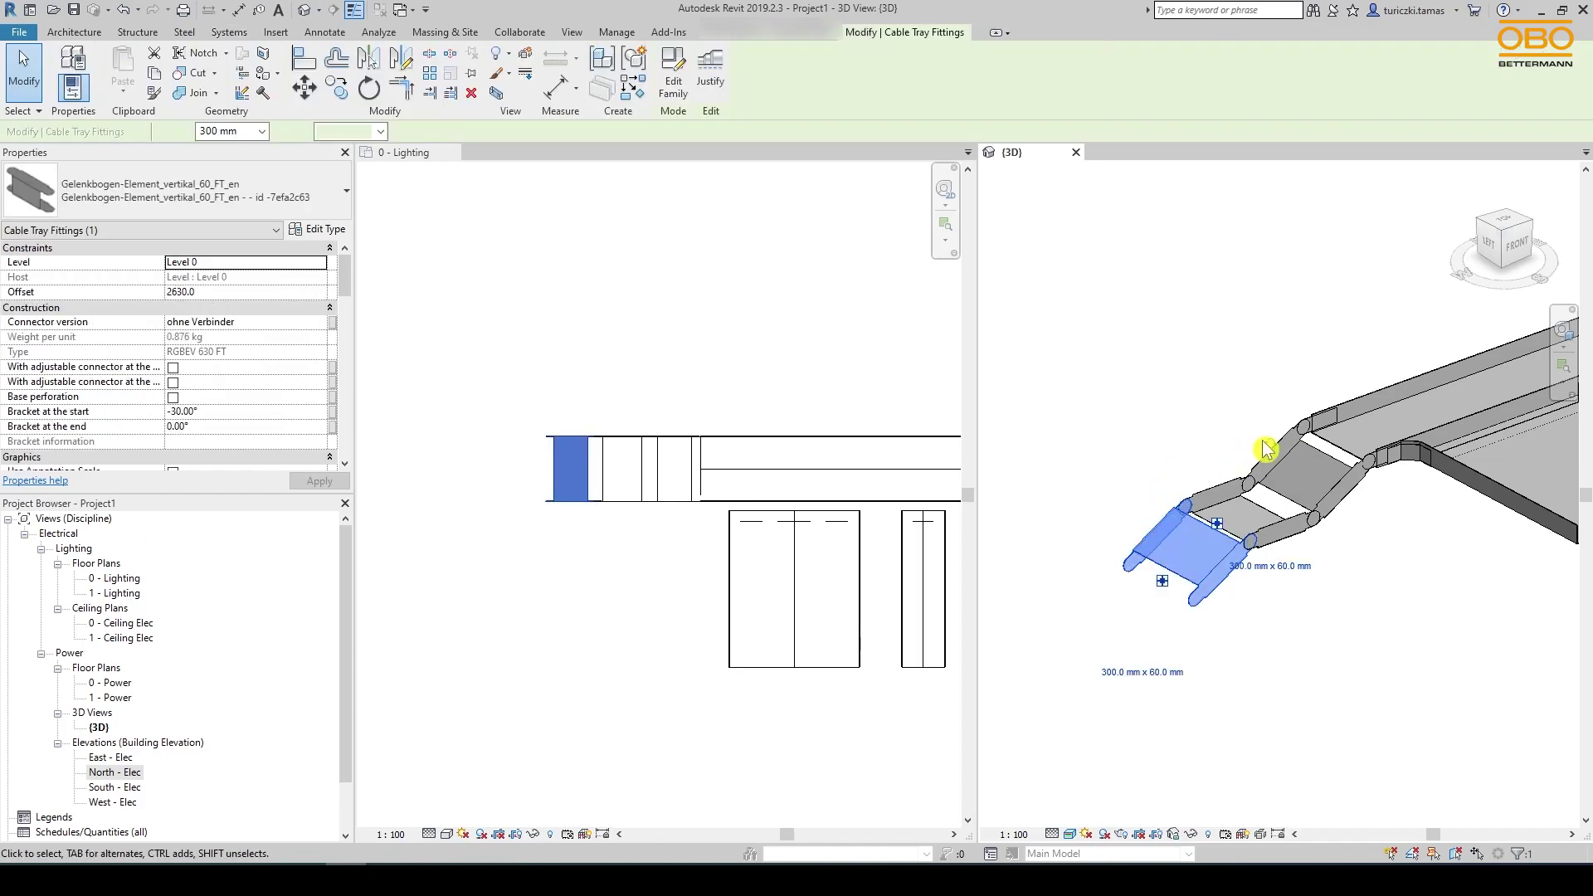
{"action": "left_click", "coordinate": [1153, 386]}
{"action": "left_click", "coordinate": [1143, 491]}
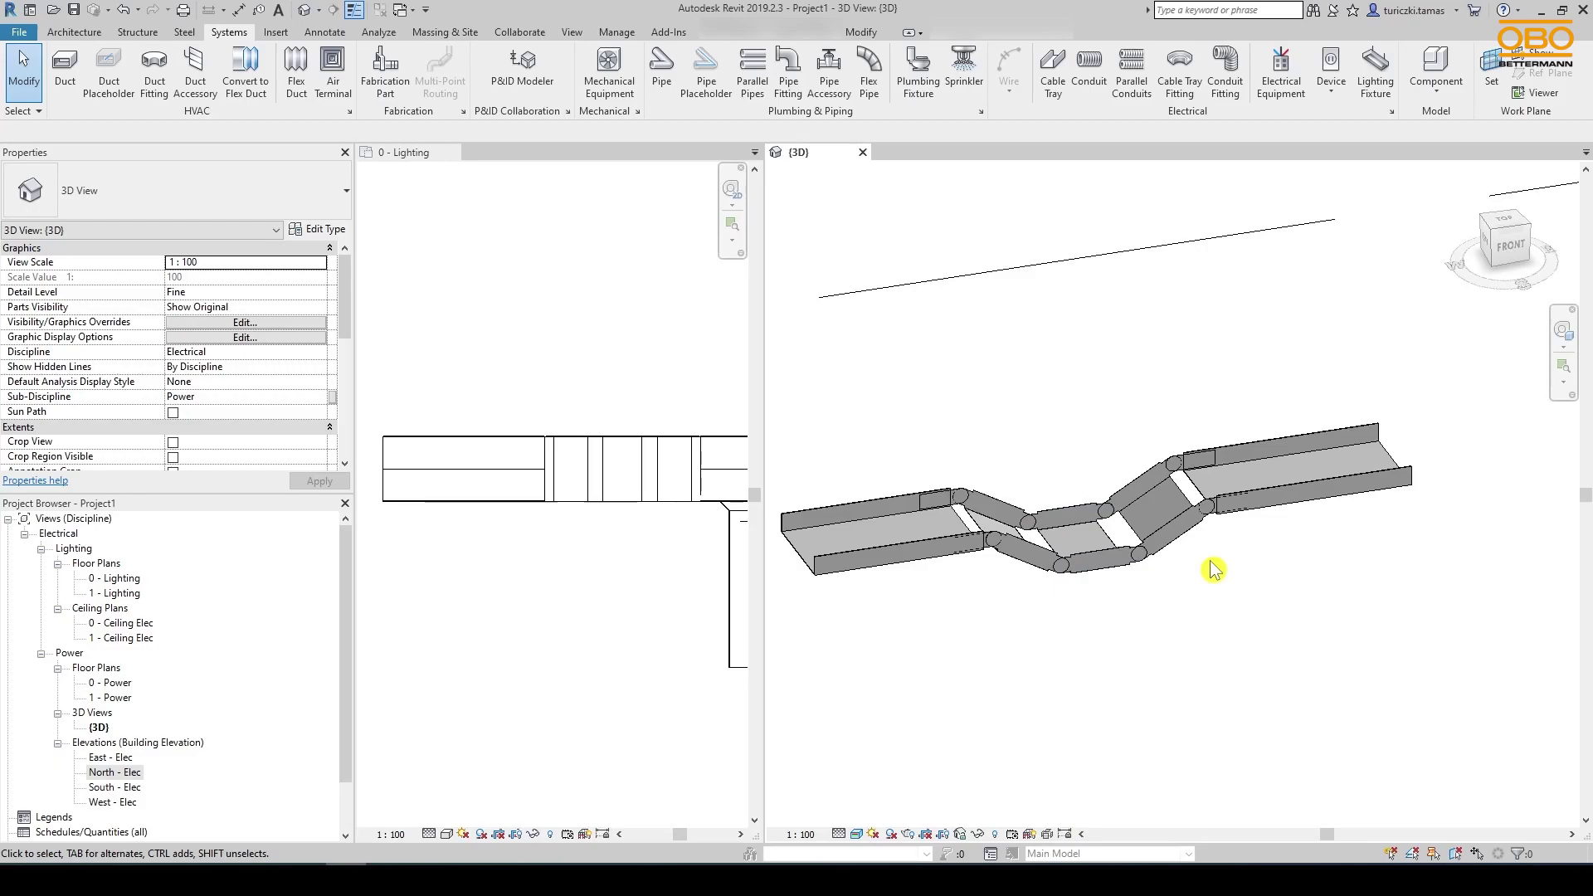
{"action": "middle_click_drag", "start_coordinate": [1213, 569], "coordinate": [1353, 555]}
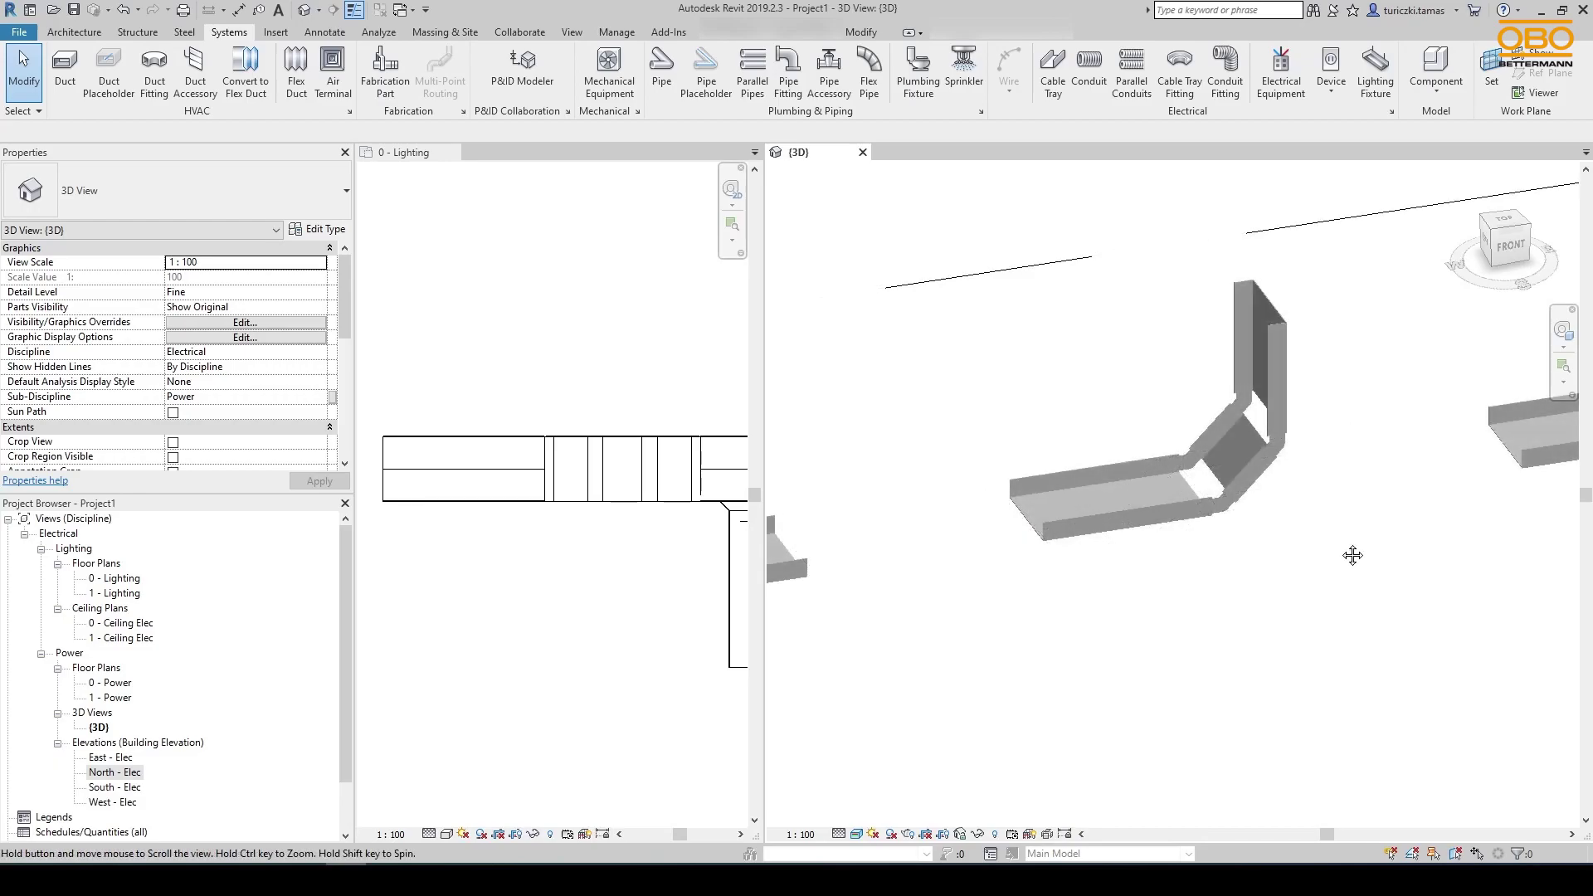
{"action": "scroll", "coordinate": [1352, 555], "scroll_direction": "up", "scroll_amount": 2}
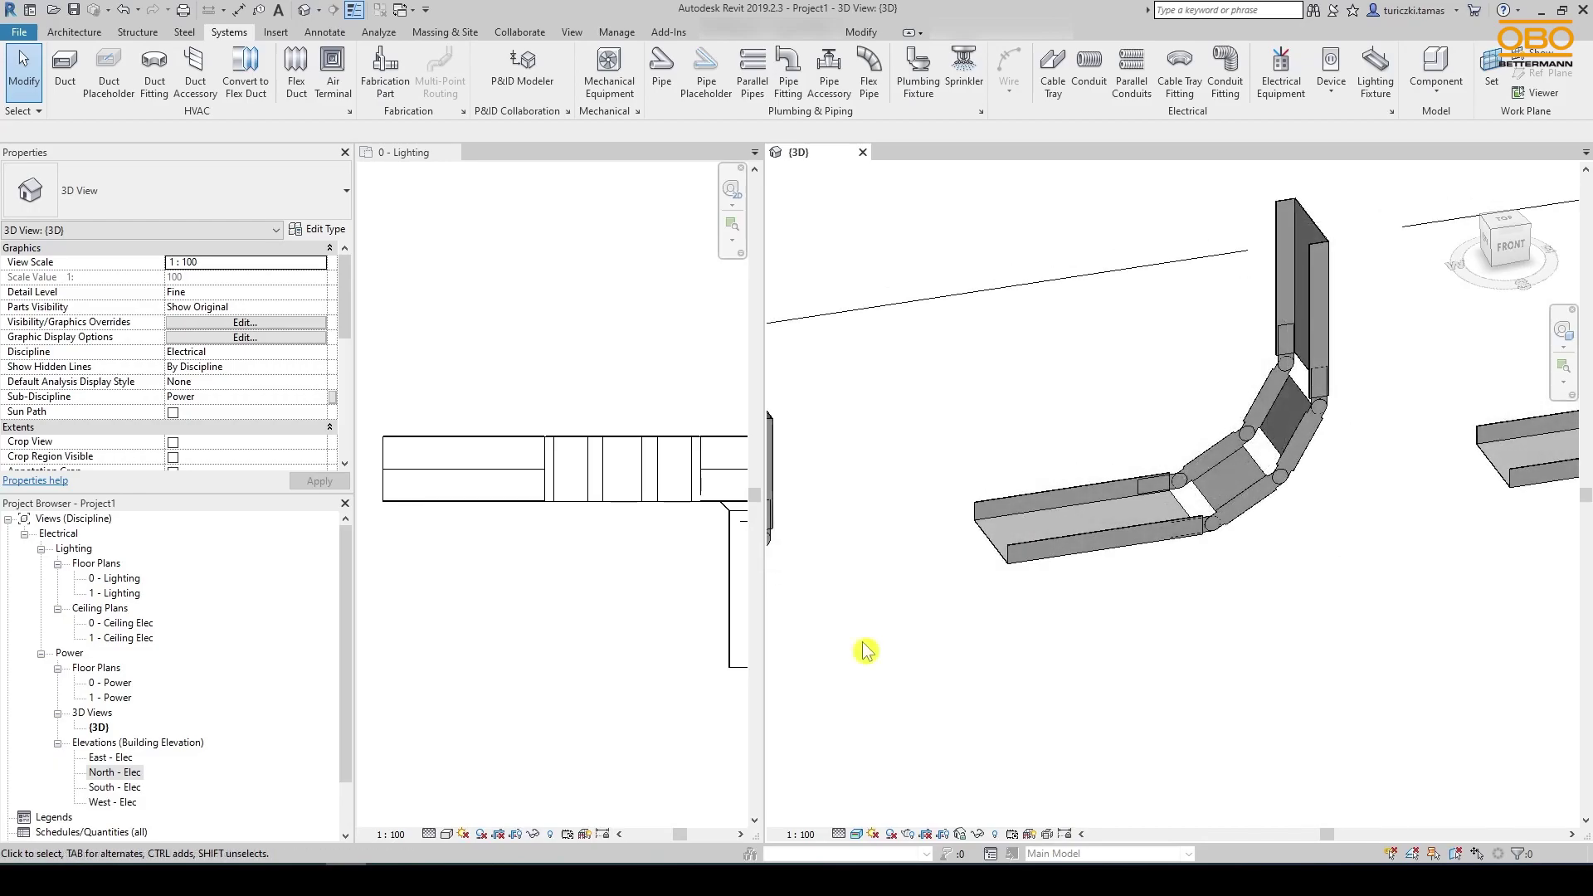
{"action": "middle_click_drag", "start_coordinate": [864, 651], "coordinate": [896, 588]}
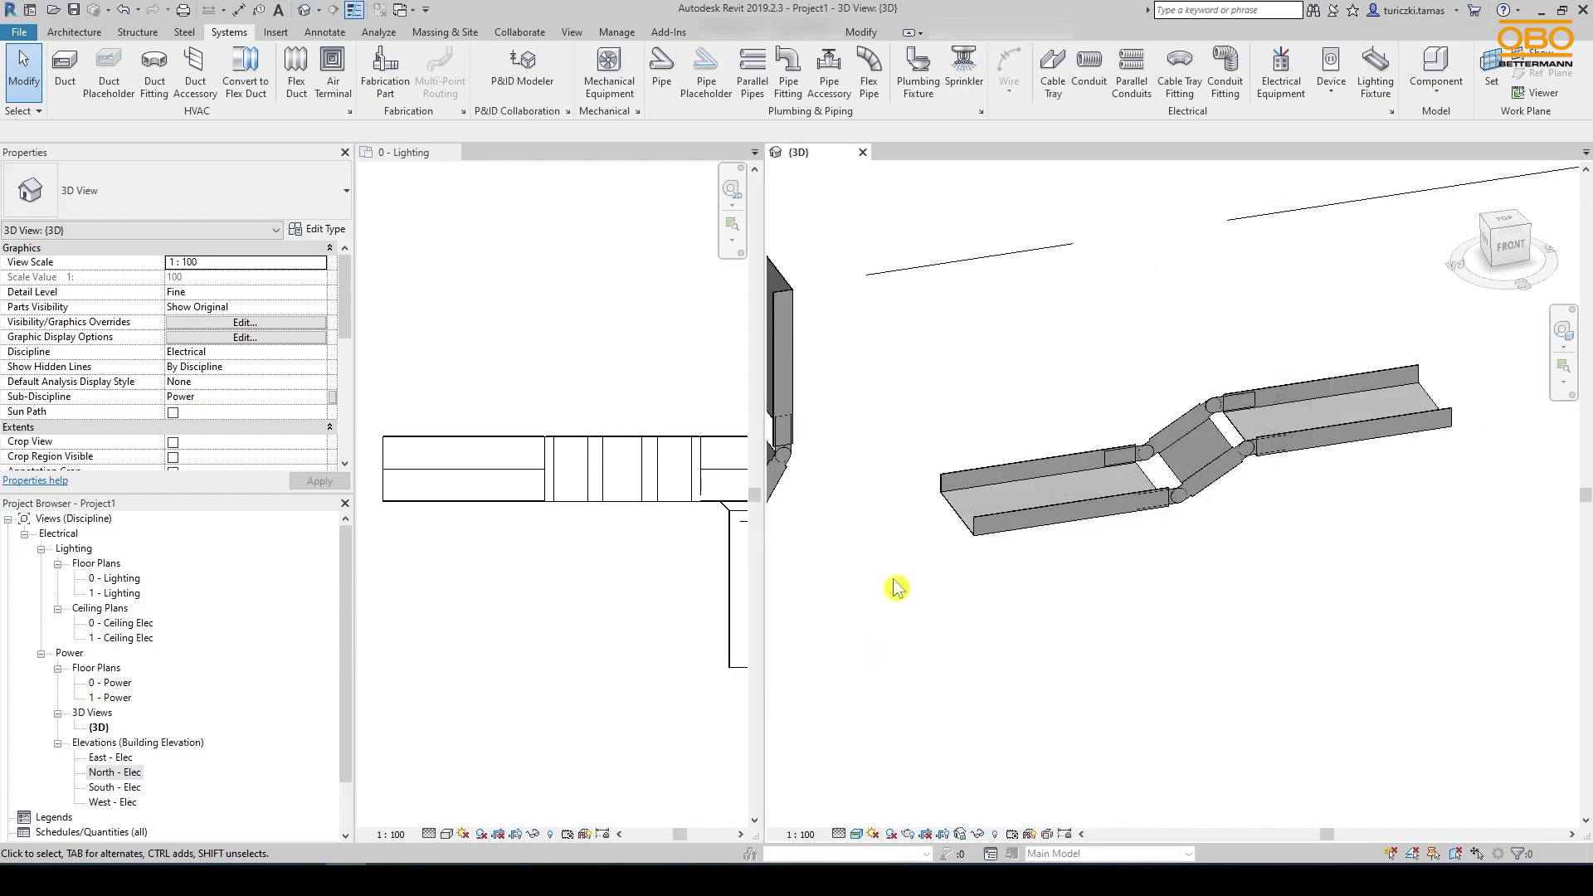
{"action": "scroll", "coordinate": [896, 487], "scroll_direction": "up", "scroll_amount": 2}
{"action": "middle_click_drag", "start_coordinate": [896, 487], "coordinate": [1331, 566]}
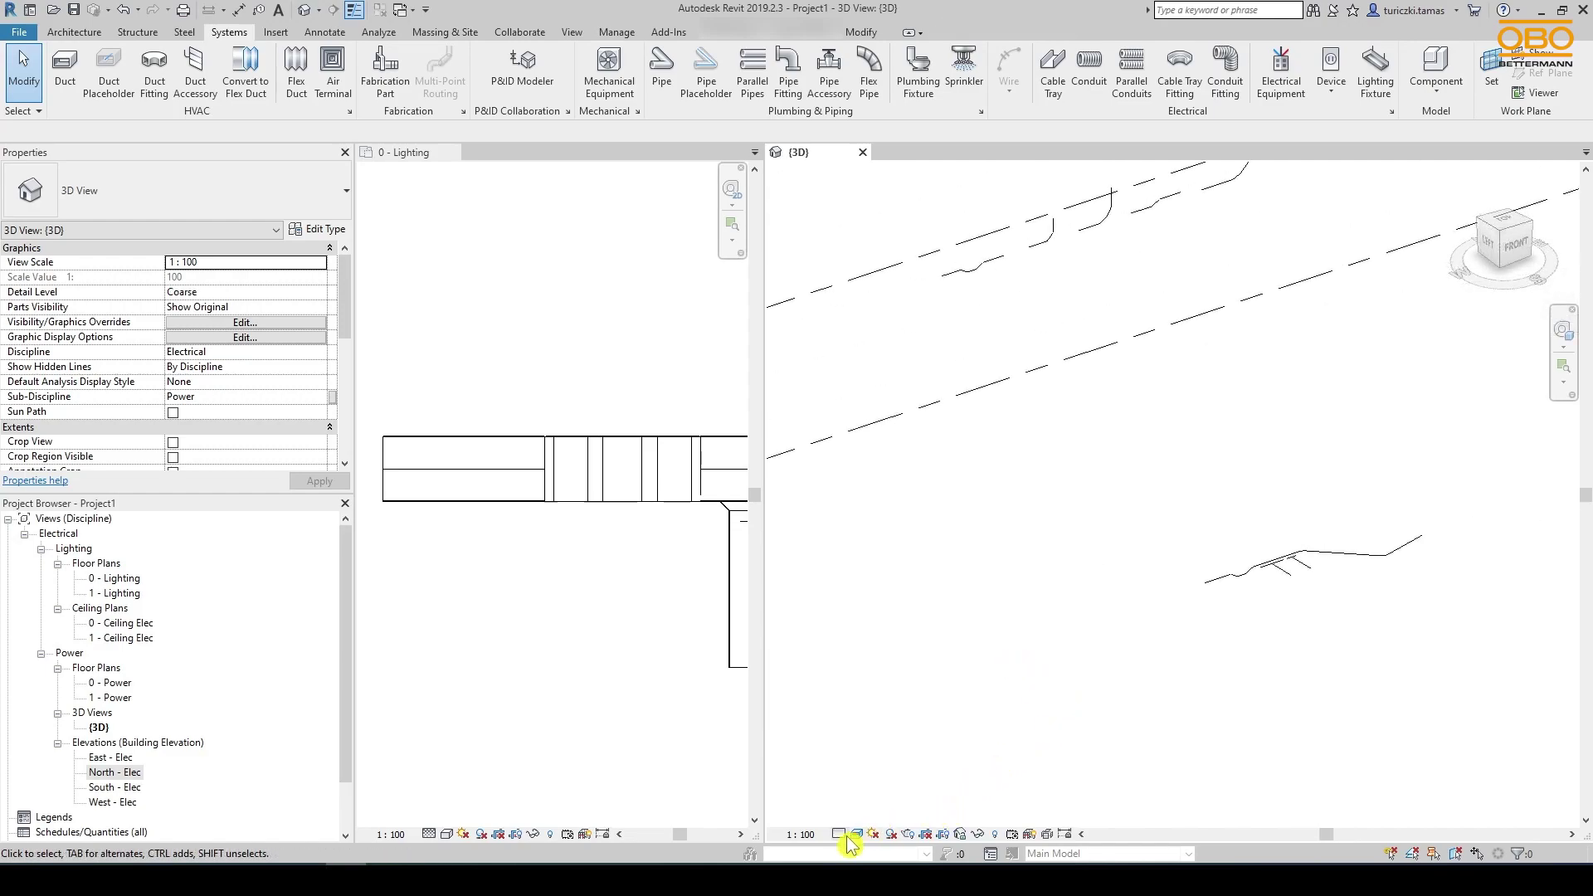
Set the 3D view's detail level to Coarse
{"action": "left_click", "coordinate": [839, 833]}
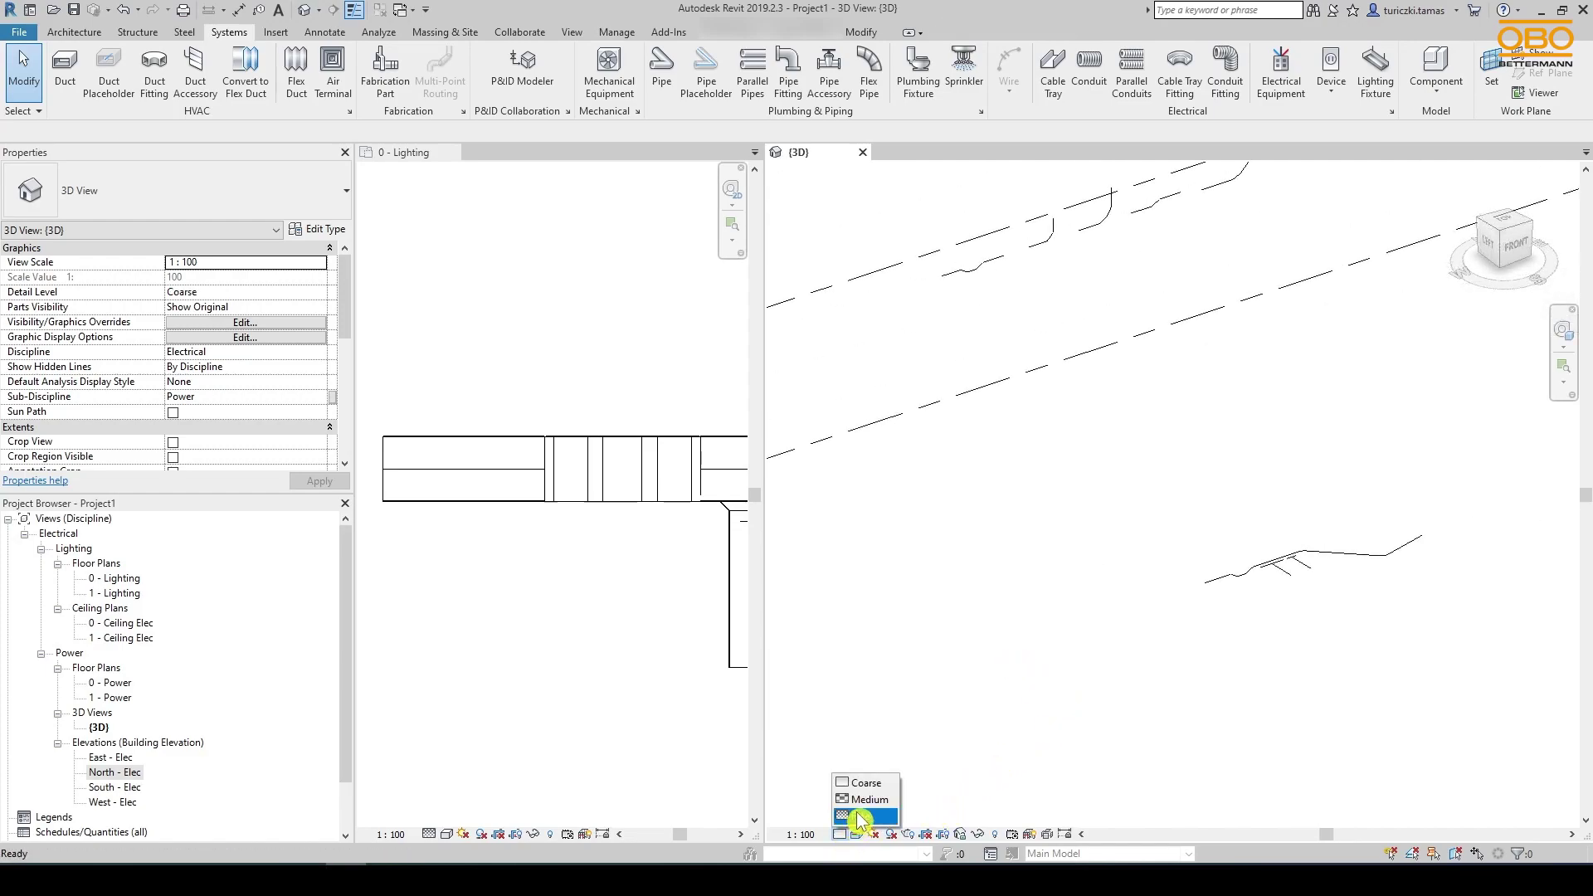